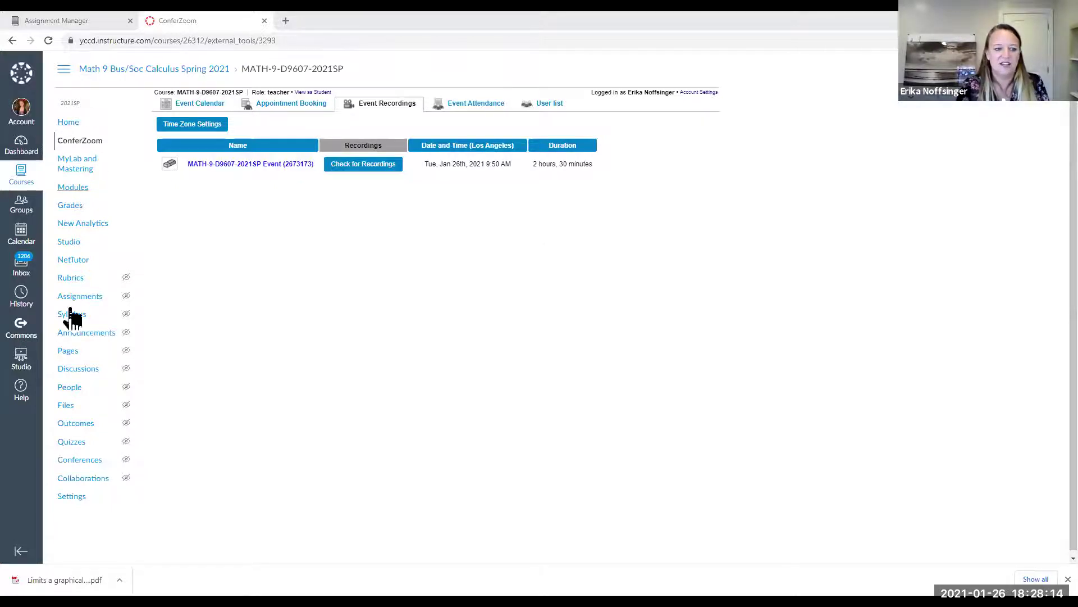
# Go from the MyLab and Mastering page to the Math 9 course home page and switch to Student View.
pyautogui.click(90, 165)
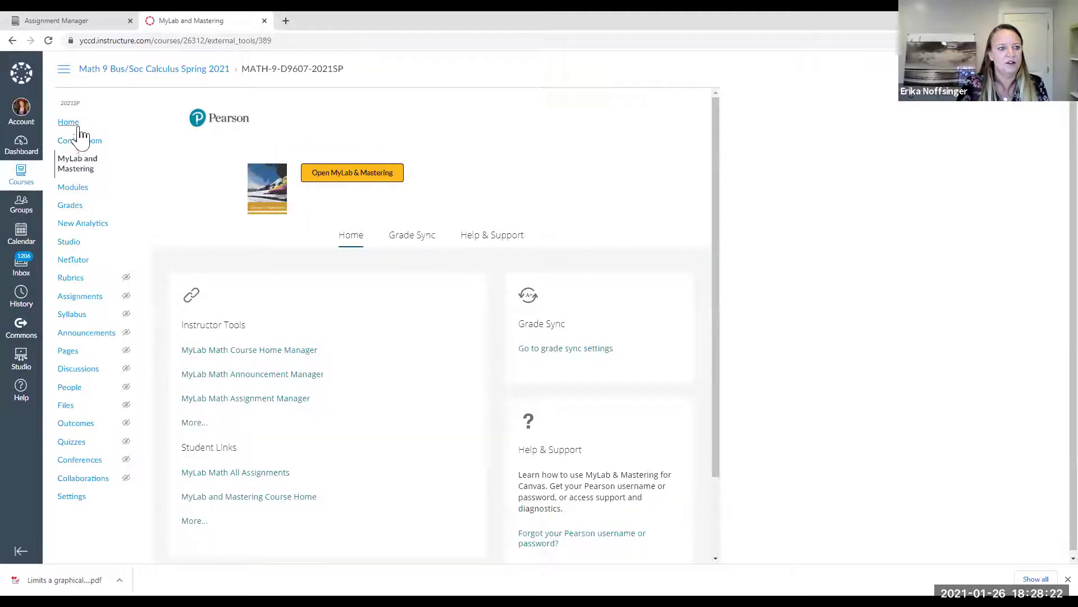
pyautogui.click(79, 129)
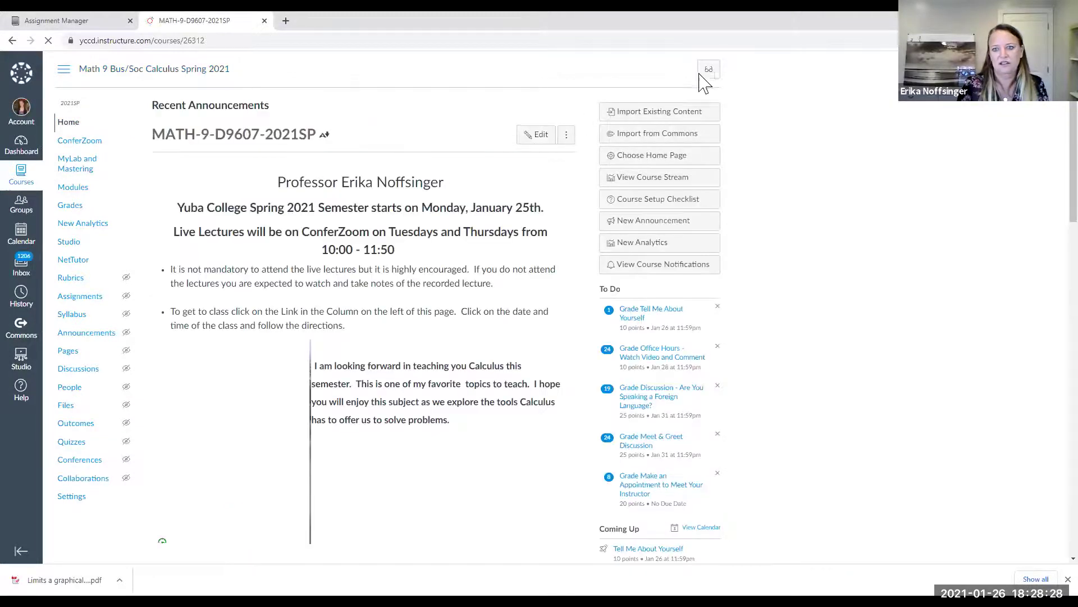
pyautogui.click(710, 72)
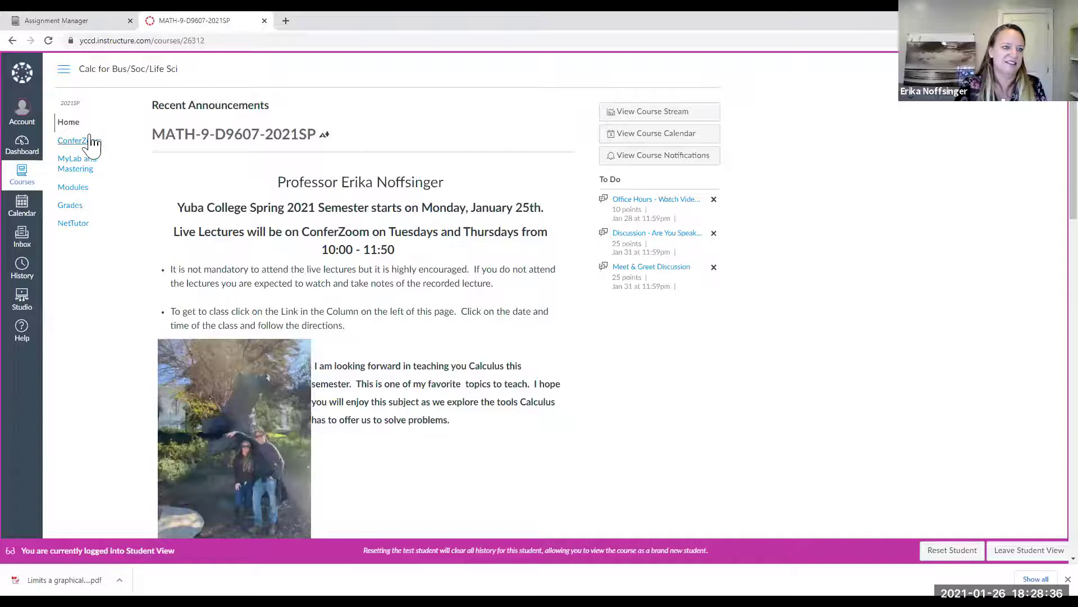
# Open MyLab & Mastering as a student and accept the Pearson End User License Agreement.
pyautogui.click(79, 162)
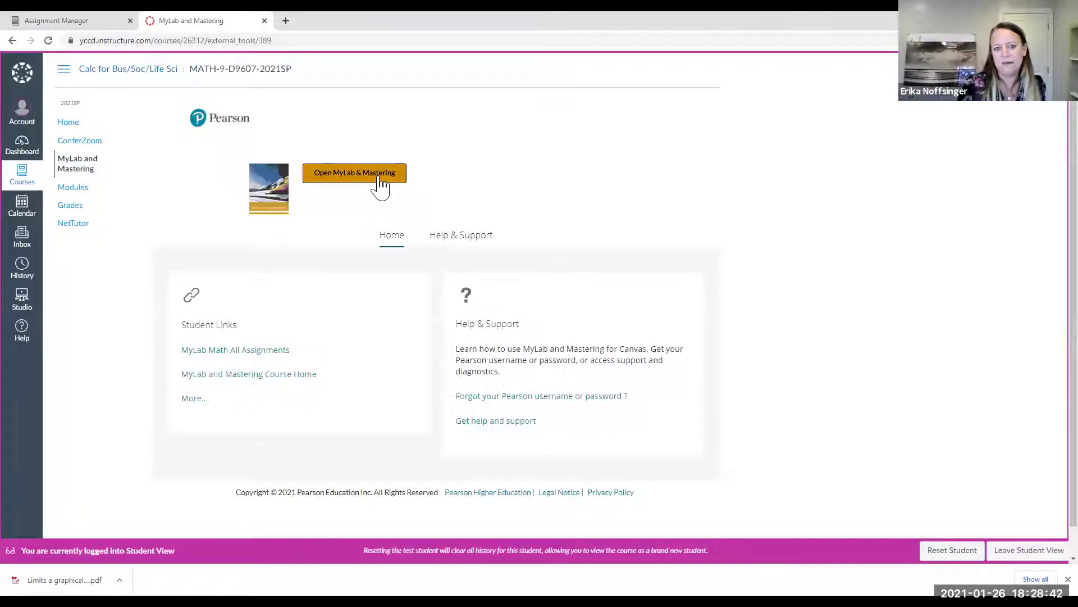
pyautogui.click(379, 177)
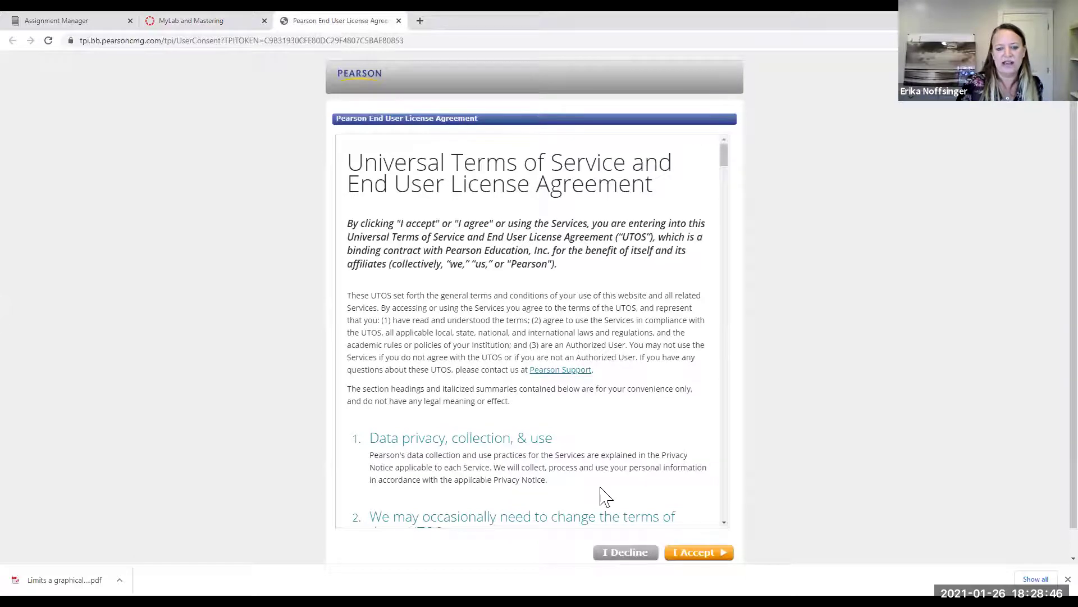
pyautogui.scroll(-1, 639, 311)
pyautogui.scroll(-20, 640, 310)
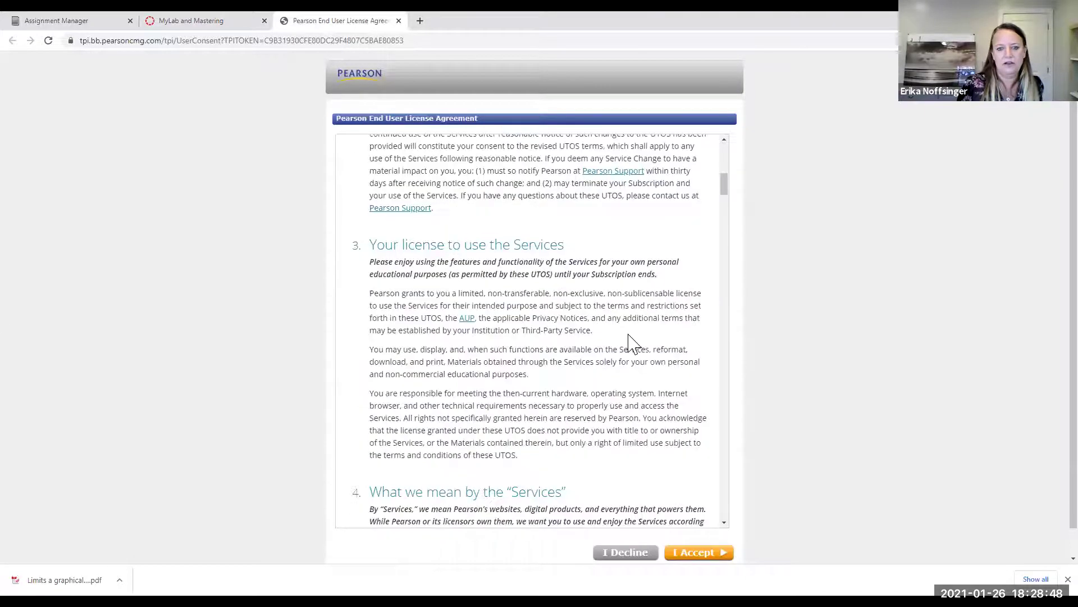
pyautogui.click(704, 555)
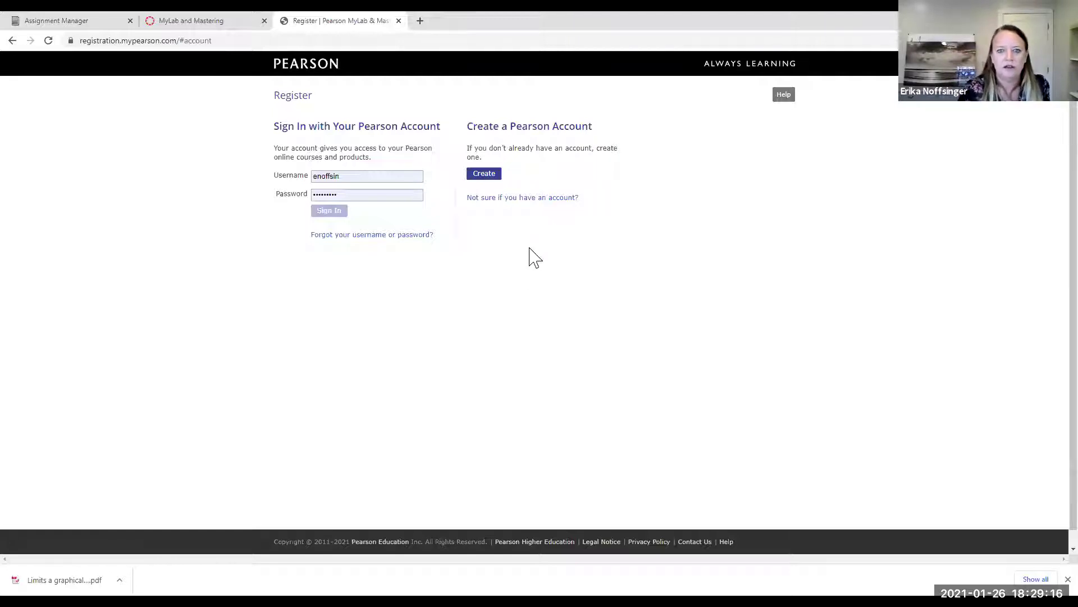
# View the form for creating a Pearson account, and go back to the license agreement.
pyautogui.click(484, 178)
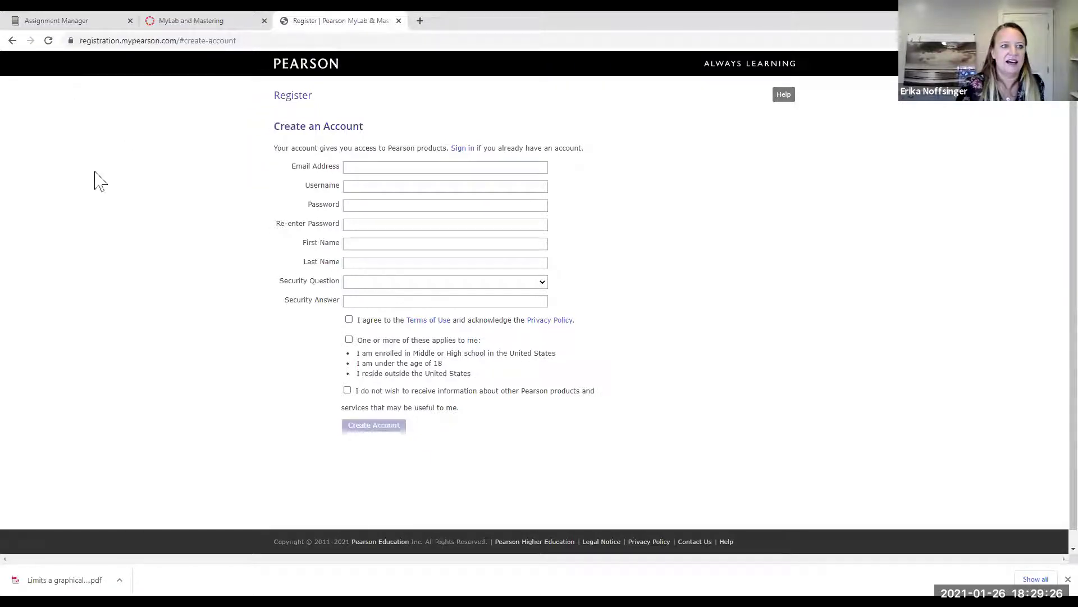
pyautogui.click(14, 47)
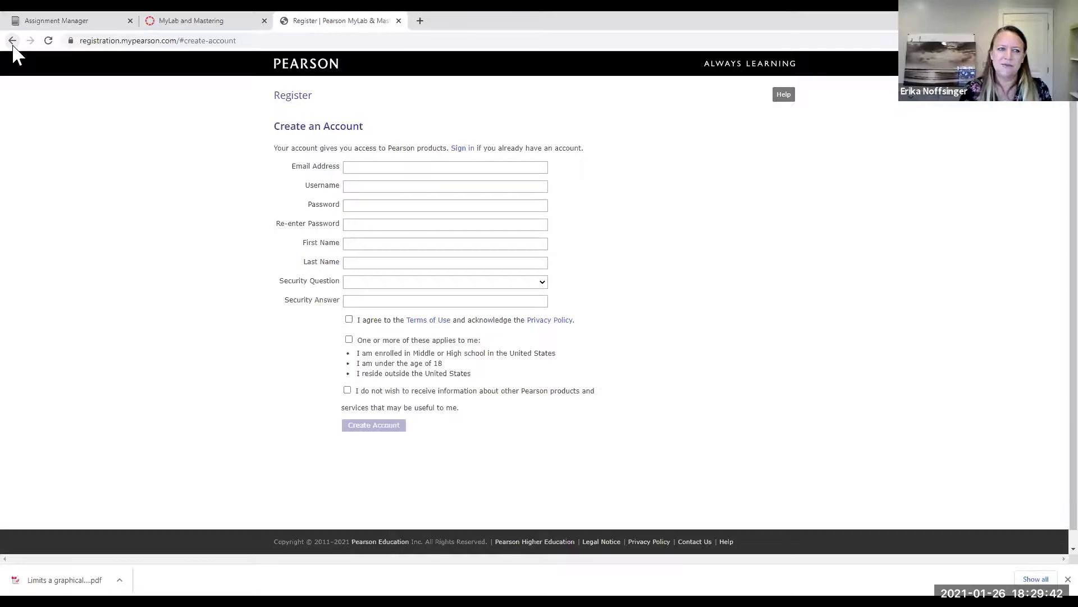
pyautogui.click(13, 45)
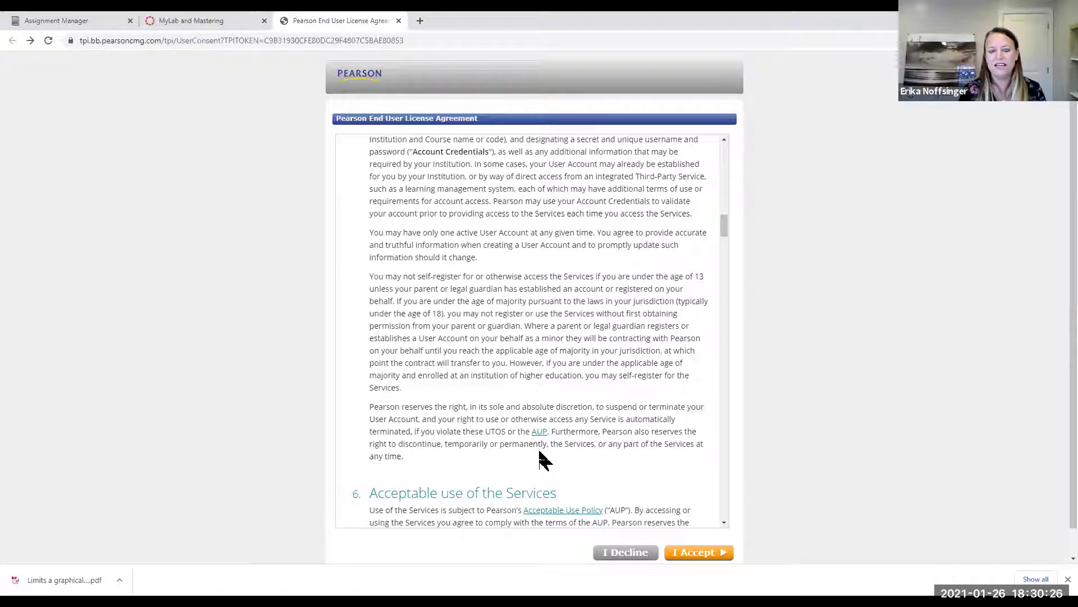
pyautogui.scroll(-3, 540, 457)
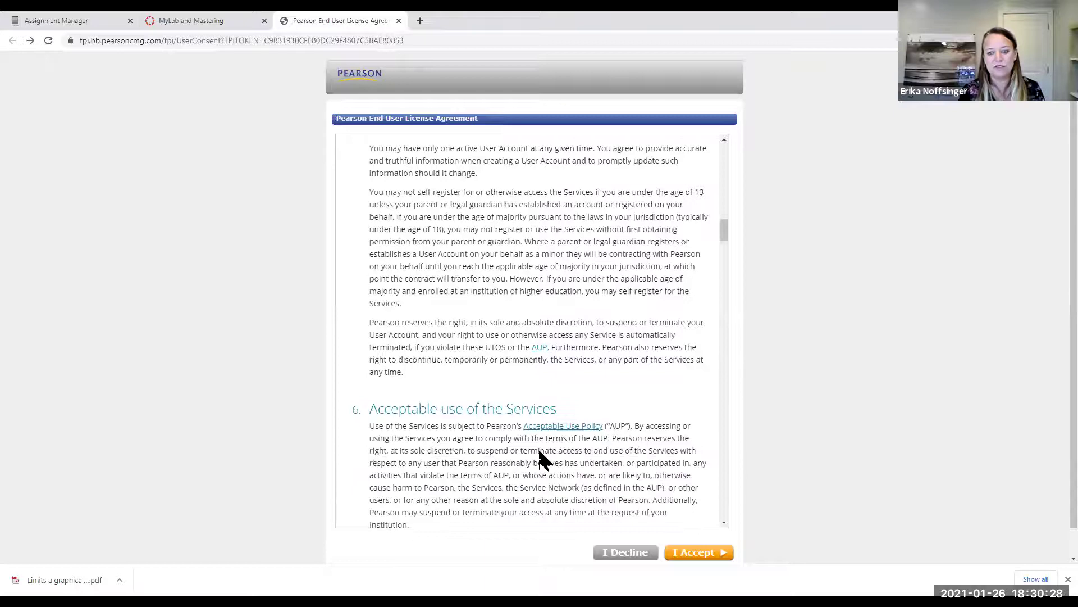
pyautogui.scroll(5, 540, 458)
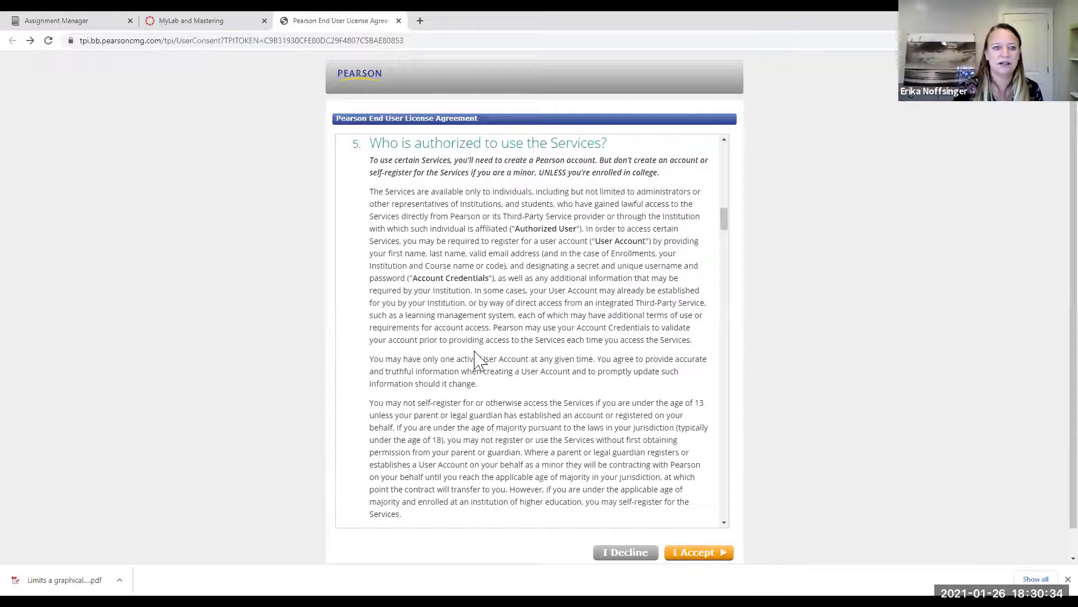
# Return to the Canvas course, leave Student View, and open MyLab & Mastering as the instructor.
pyautogui.click(169, 24)
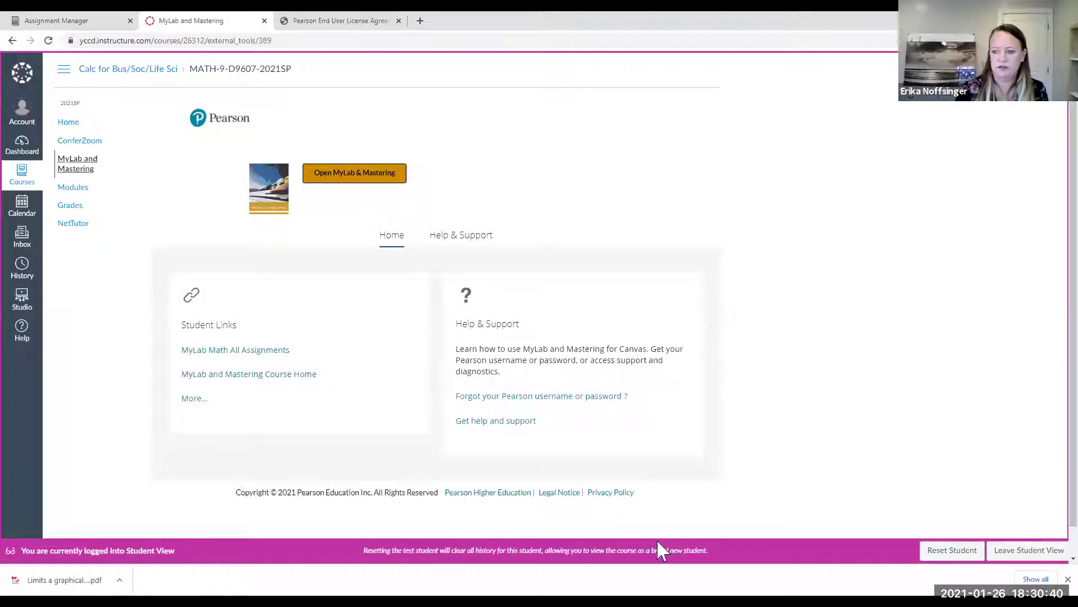
pyautogui.click(1049, 553)
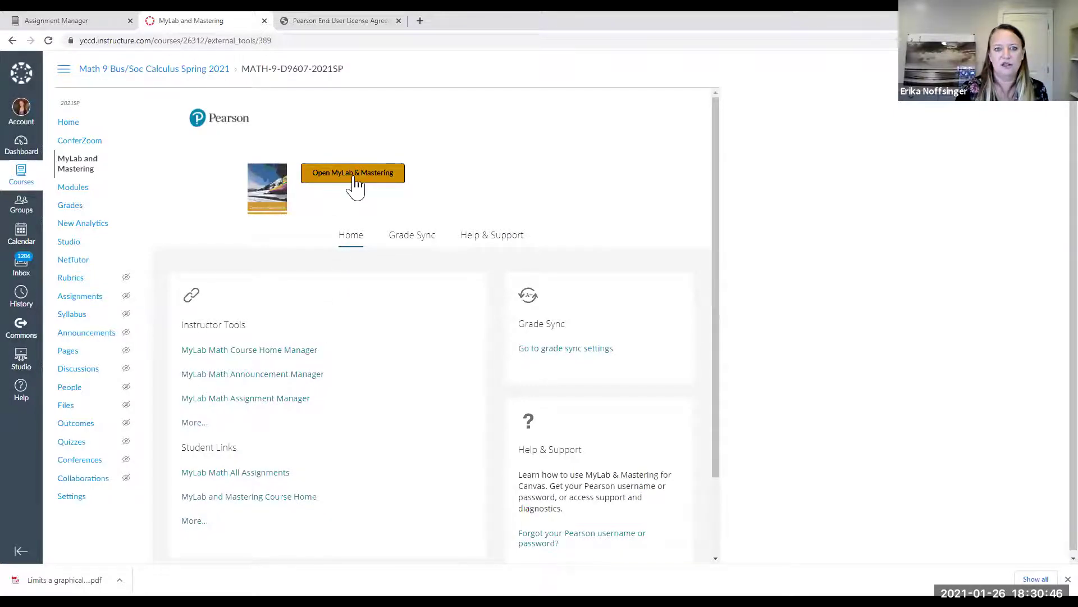
pyautogui.click(355, 178)
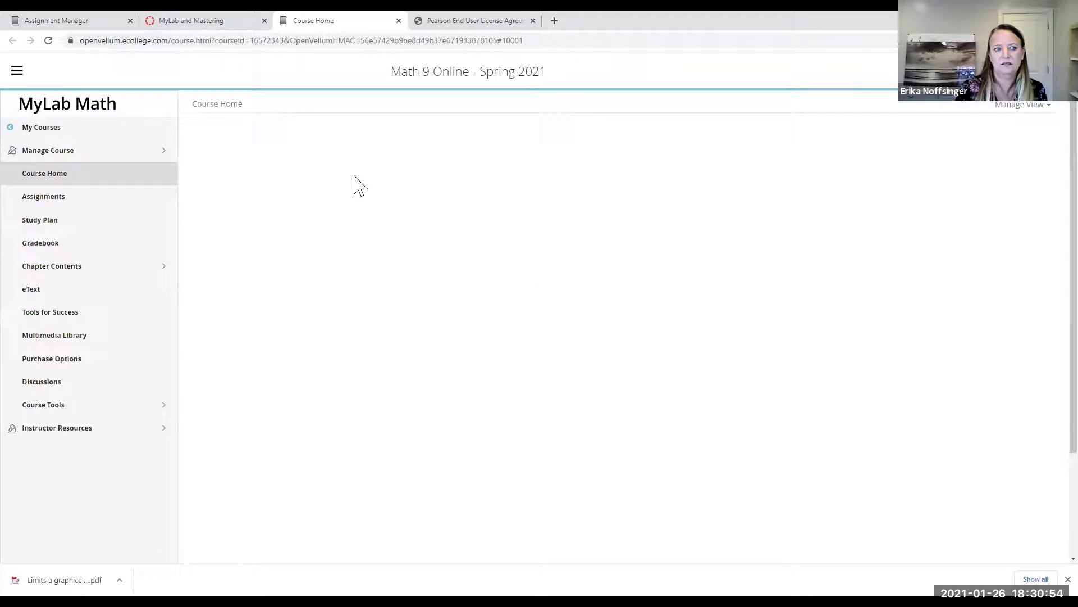
# Switch the MyLab Math course from Instructor Home to the student home page.
pyautogui.click(1052, 107)
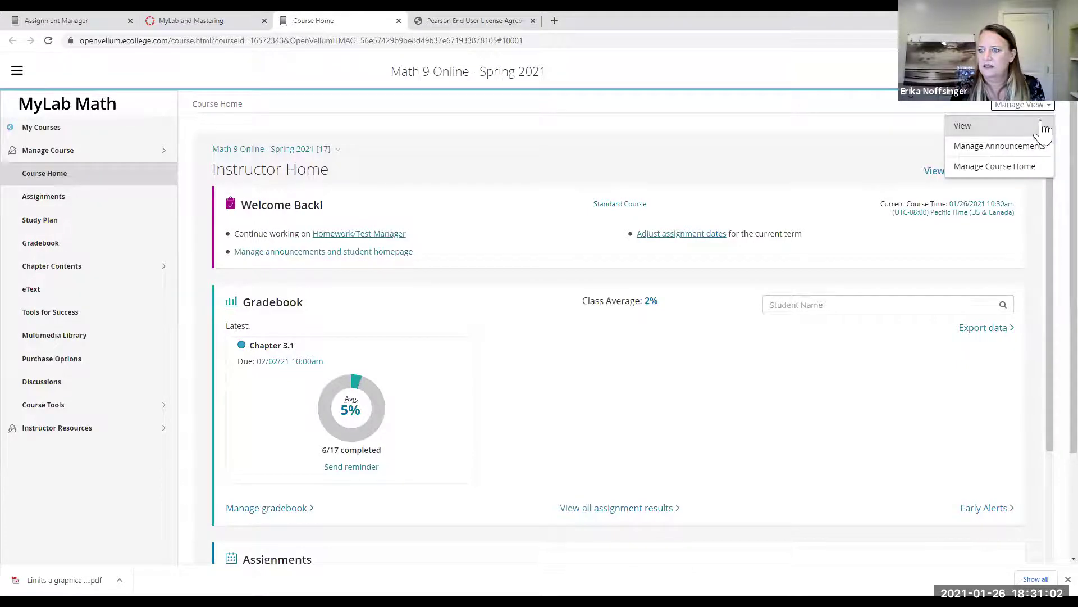
pyautogui.click(1045, 127)
pyautogui.click(1047, 114)
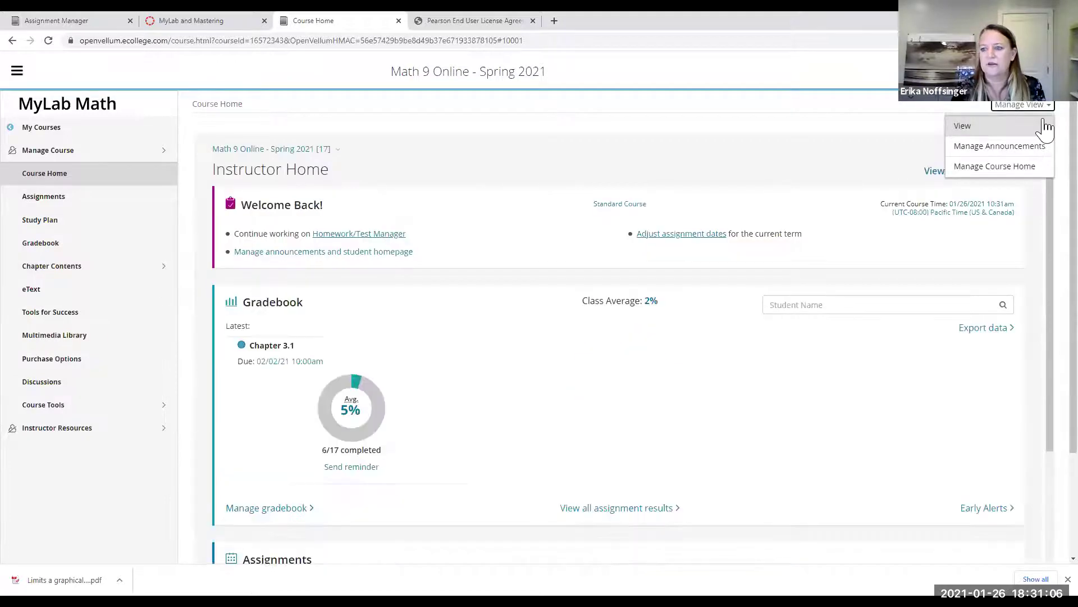
pyautogui.click(861, 122)
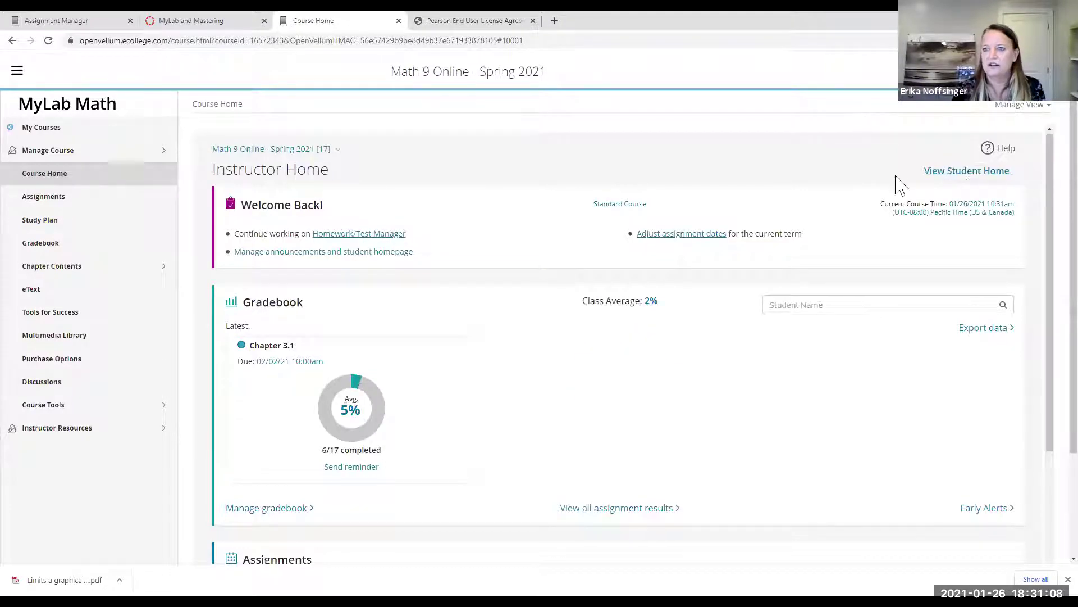
pyautogui.click(967, 172)
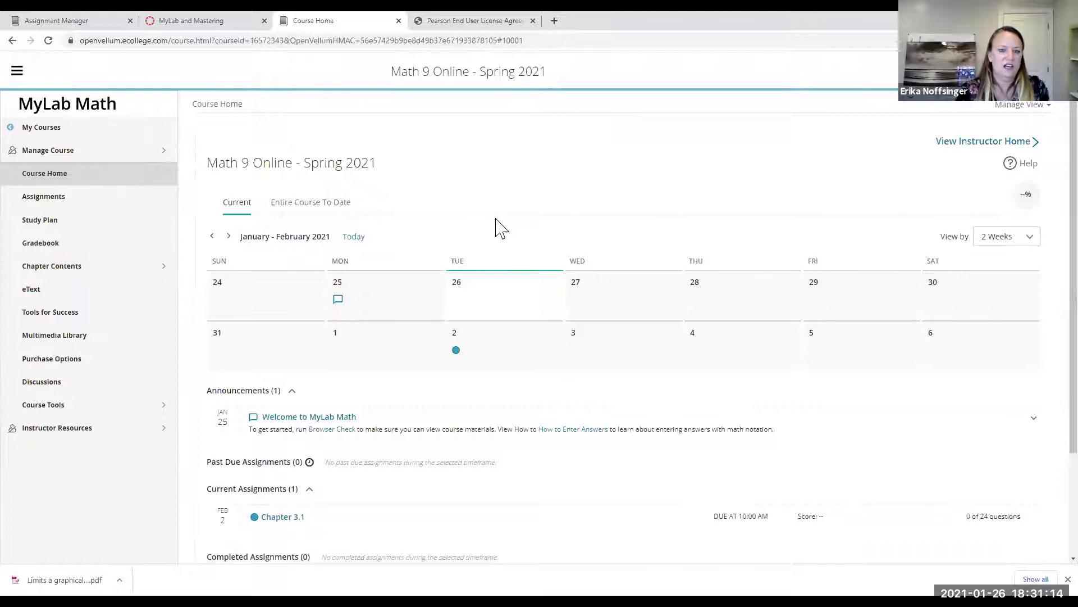
# Review the calendar, announcements and current assignments on the student home page, and open the course's assignments list.
pyautogui.scroll(-1, 497, 217)
pyautogui.scroll(-1, 497, 216)
pyautogui.scroll(2, 497, 217)
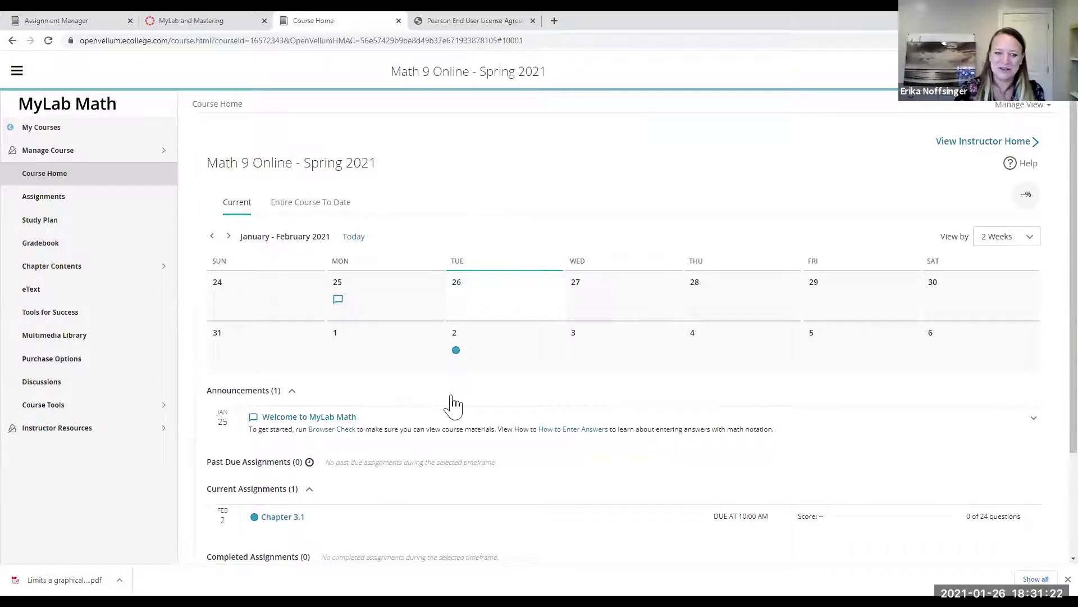
pyautogui.scroll(-1, 453, 404)
pyautogui.scroll(-2, 453, 405)
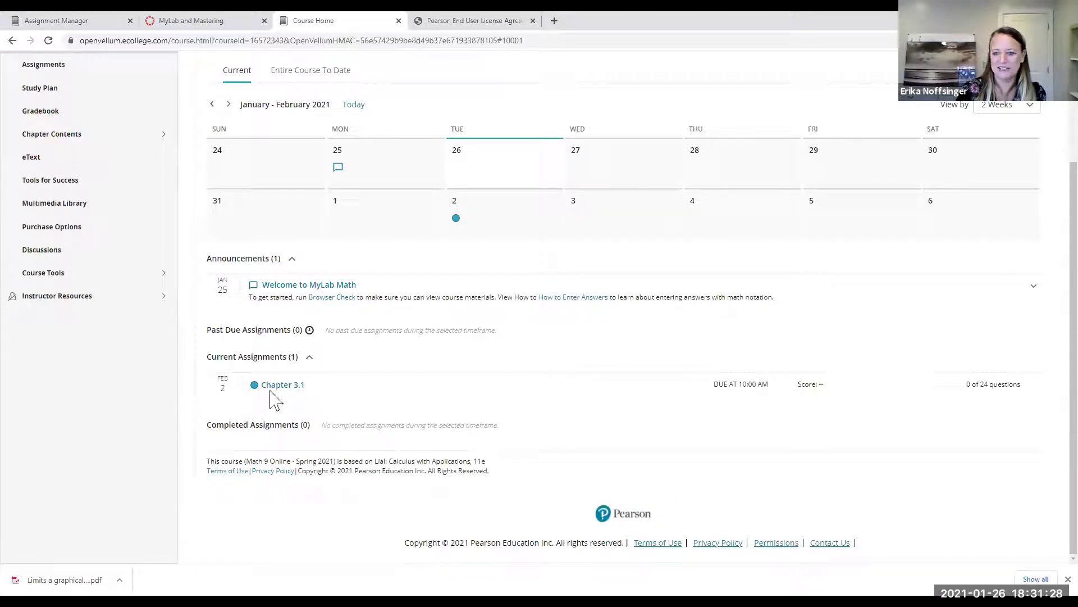
pyautogui.scroll(3, 273, 400)
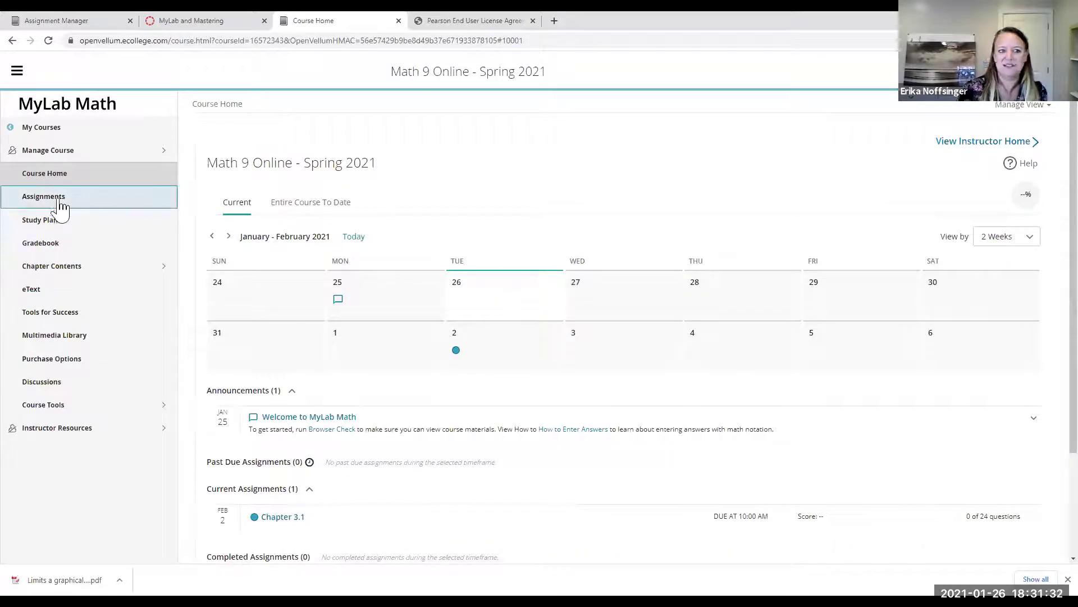
pyautogui.click(61, 209)
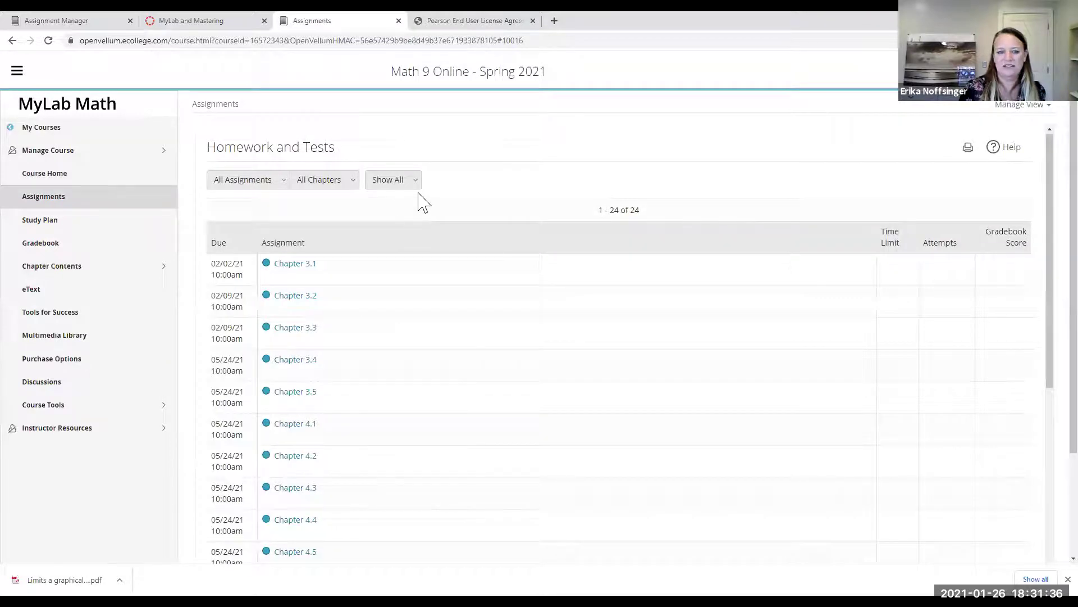
# Look through the Homework and Tests list and open the Chapter 3.1 homework.
pyautogui.scroll(-3, 425, 202)
pyautogui.scroll(3, 422, 202)
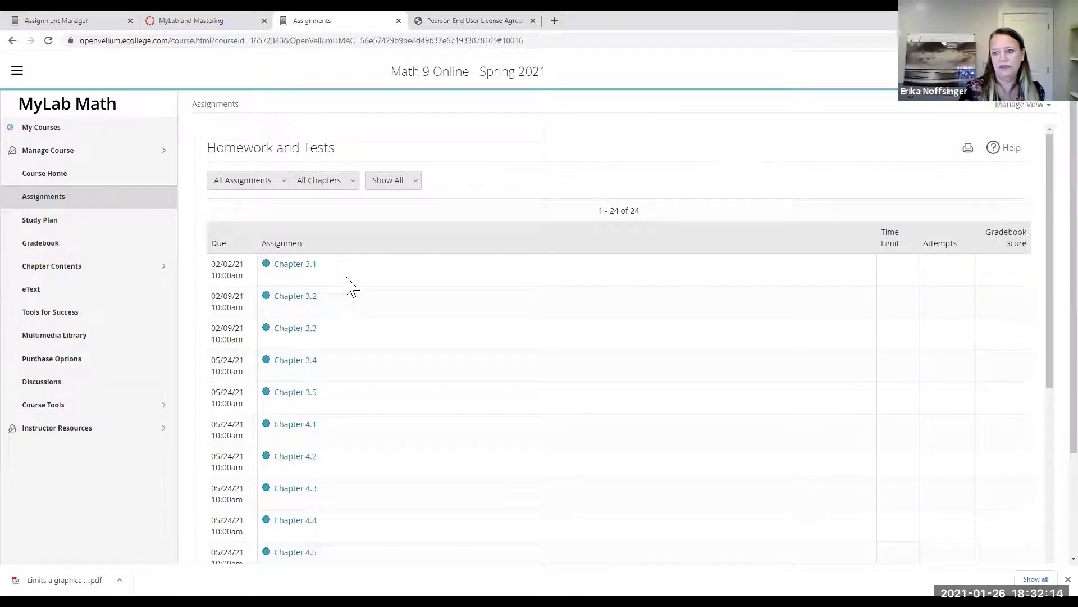
pyautogui.click(284, 267)
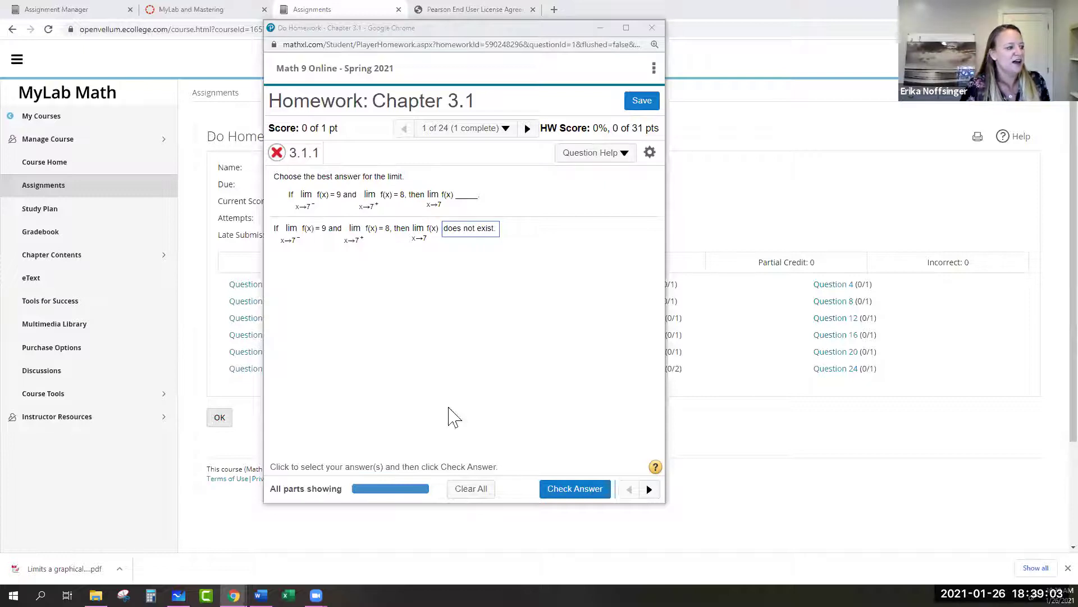
# Answer question 3.1.1 with "is 9." and submit that answer through to the final check.
pyautogui.click(466, 232)
pyautogui.click(470, 258)
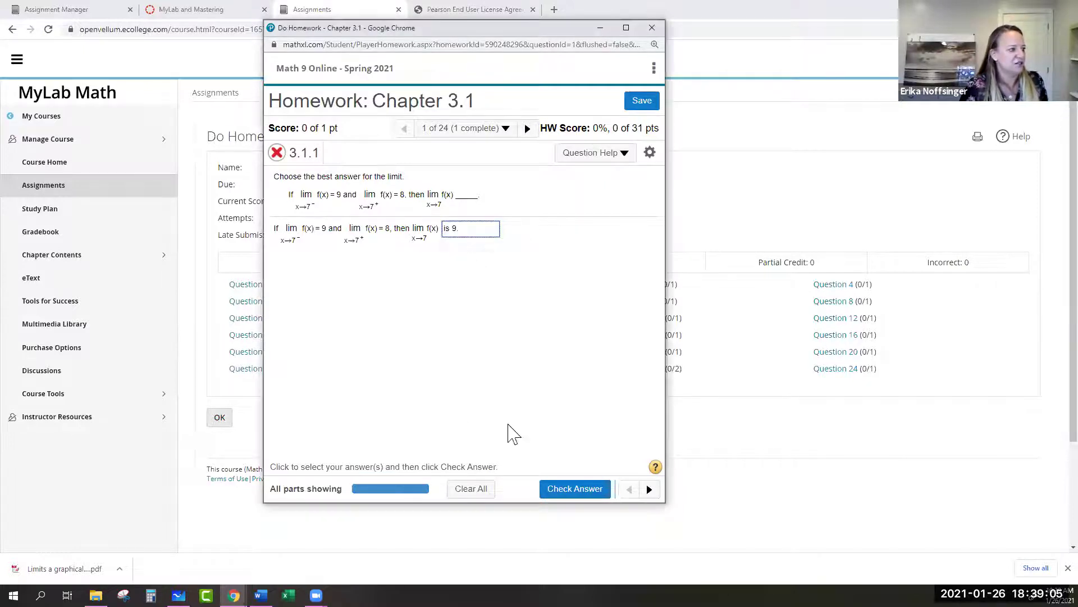
pyautogui.click(584, 489)
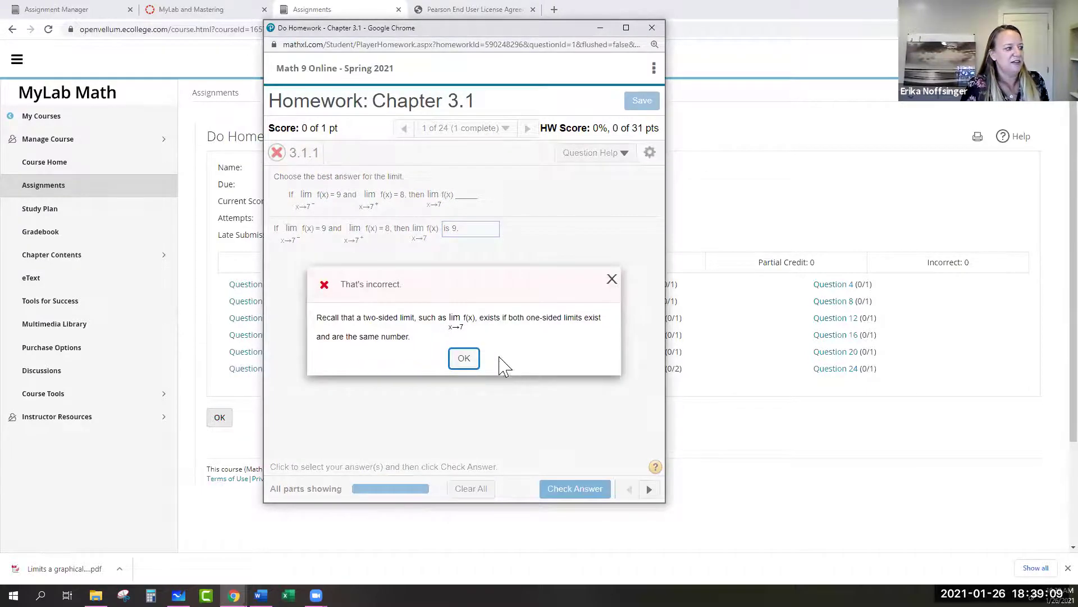
pyautogui.click(463, 360)
pyautogui.click(592, 486)
pyautogui.click(464, 356)
pyautogui.click(579, 489)
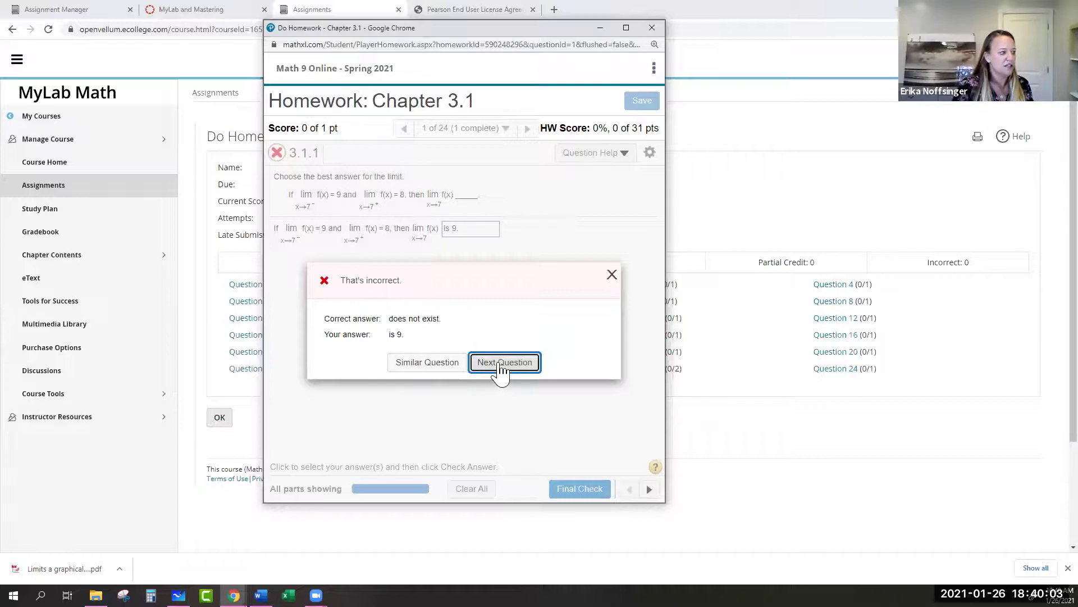
# Request a similar version of question 3.1.1, submit the answer "does not exist.", and continue to the following question.
pyautogui.click(425, 364)
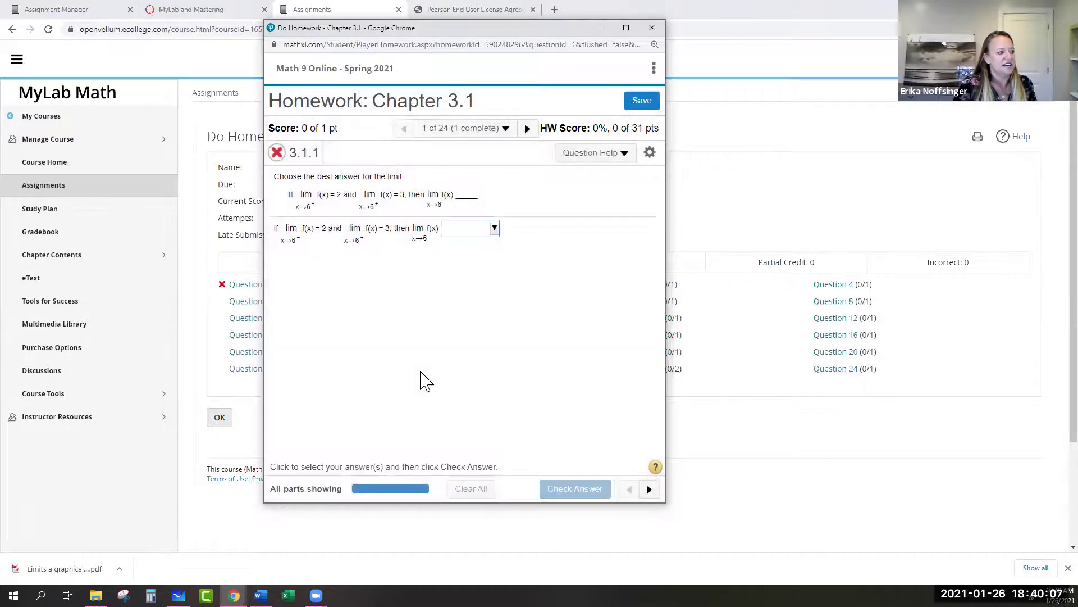
pyautogui.click(495, 231)
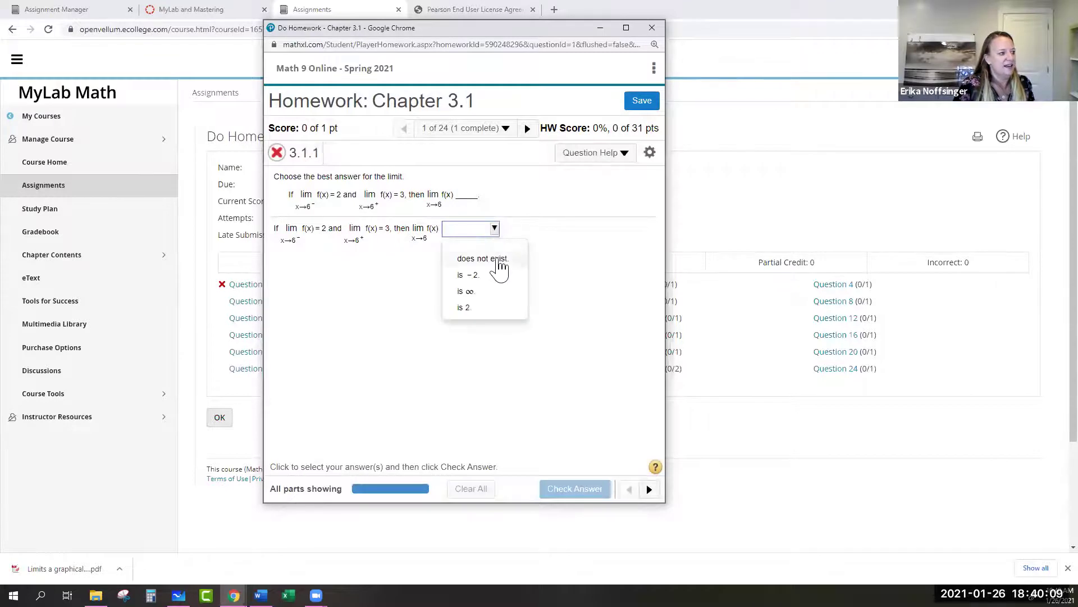
pyautogui.click(498, 260)
pyautogui.click(574, 488)
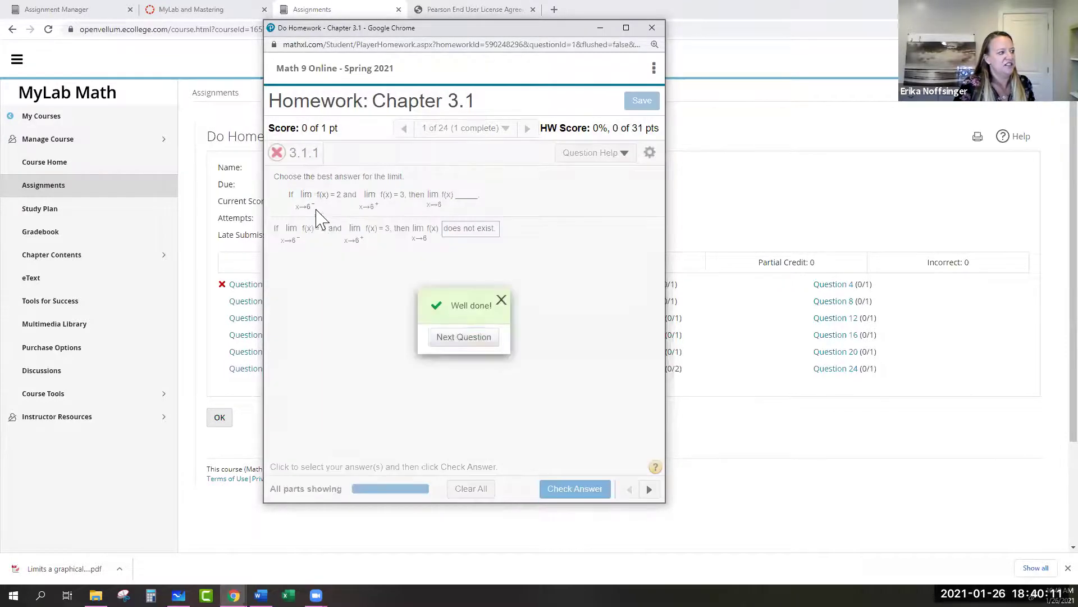
pyautogui.click(460, 337)
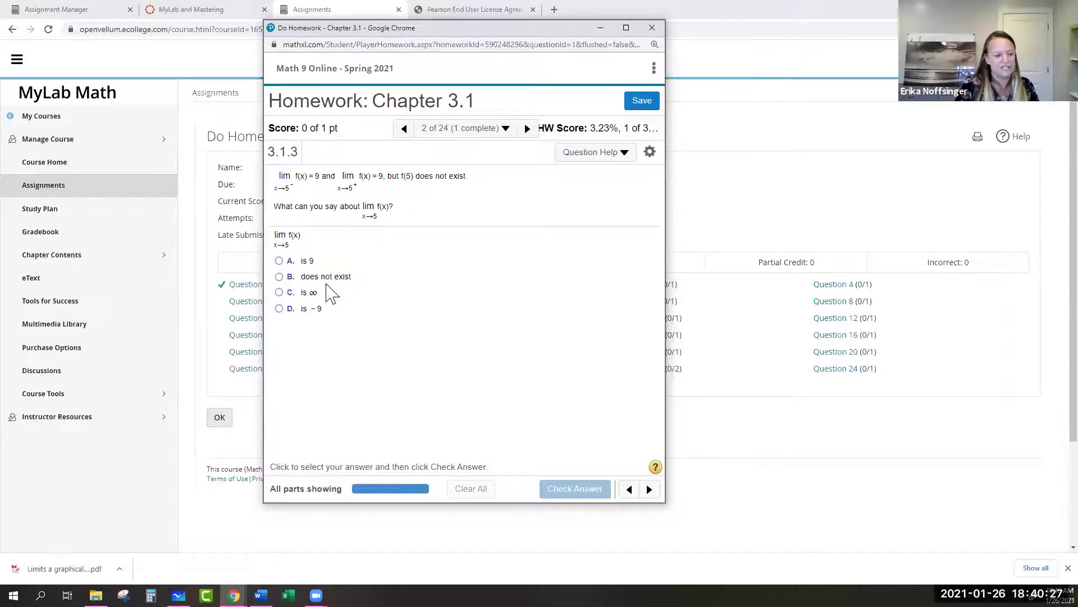
# View the help options for question 3.1.3, save the Chapter 3.1 homework, and reopen question 1.
pyautogui.click(619, 152)
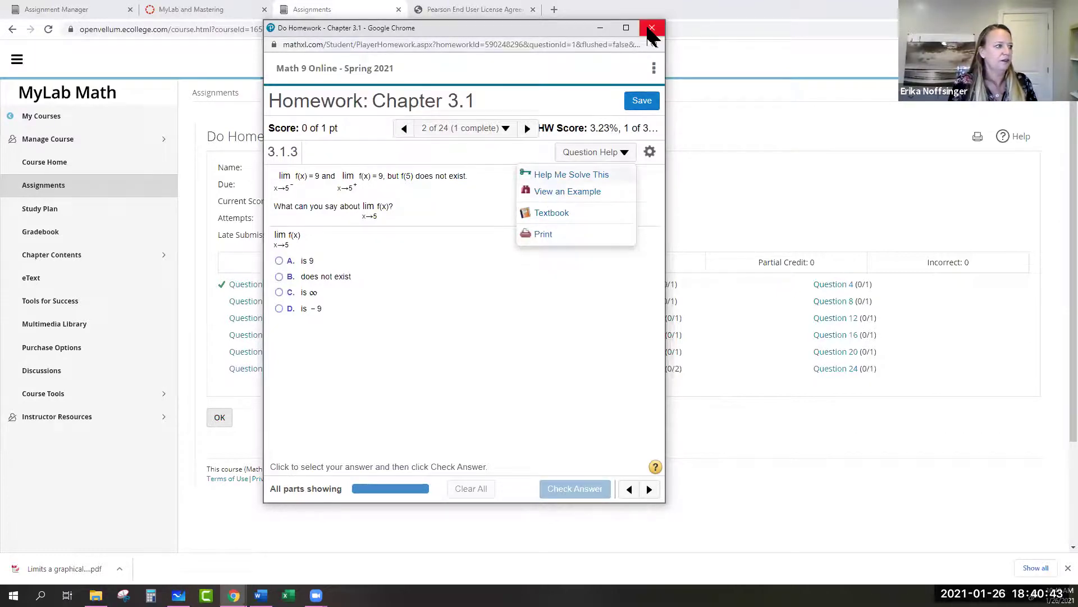
pyautogui.click(642, 101)
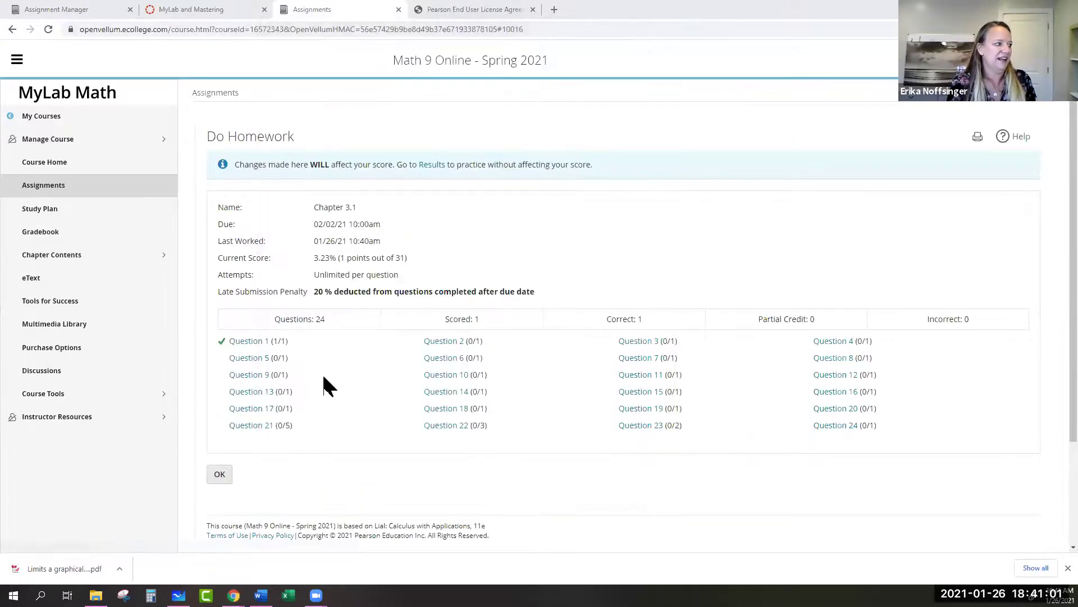
pyautogui.click(271, 358)
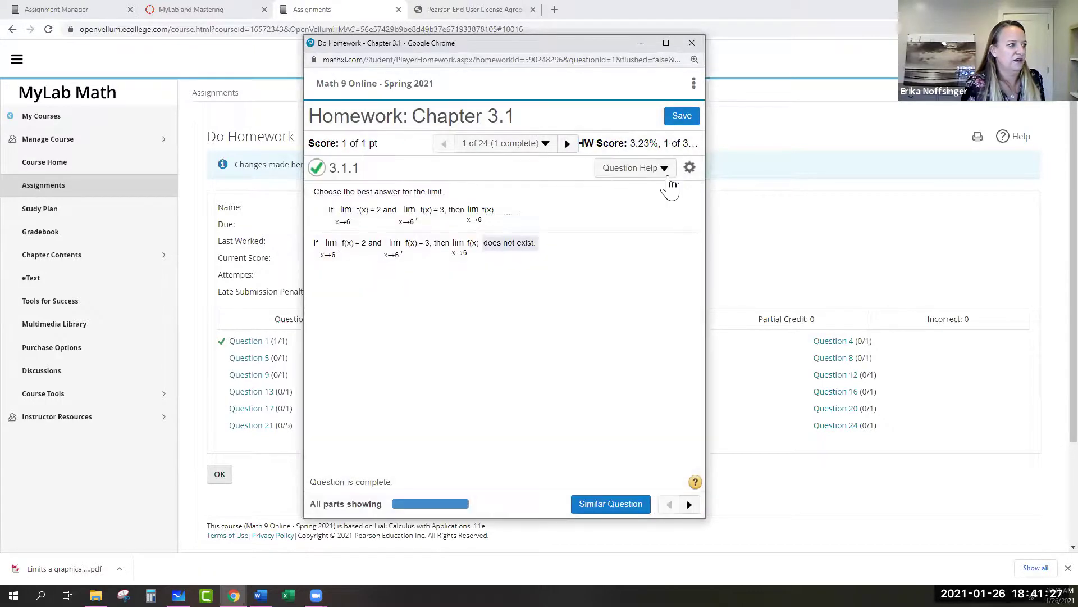
# View the print options for question 3.1.1 and close them without printing.
pyautogui.click(667, 172)
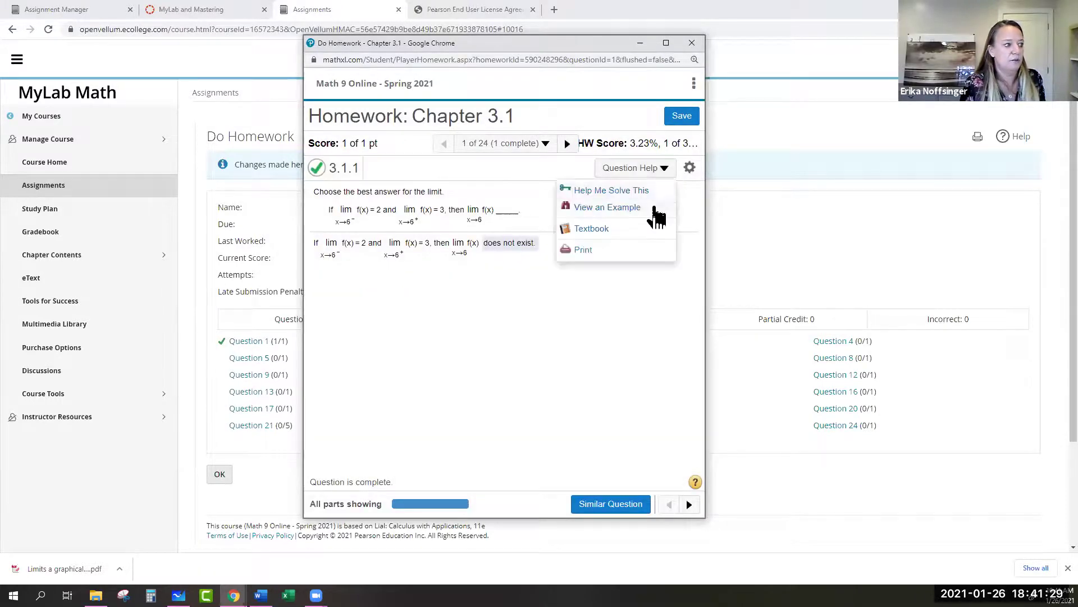
pyautogui.click(644, 250)
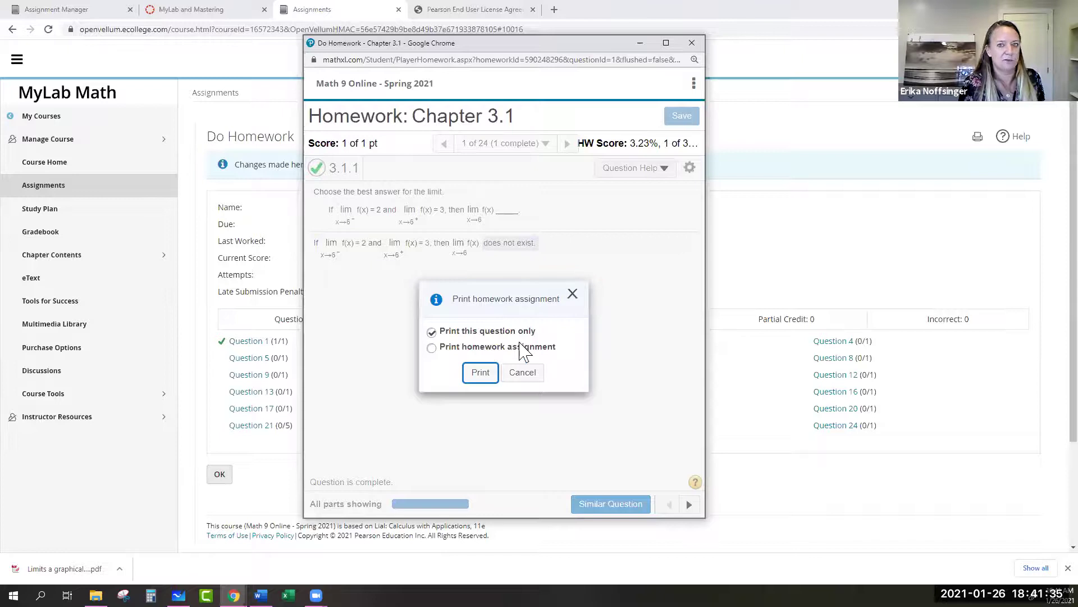
pyautogui.click(572, 294)
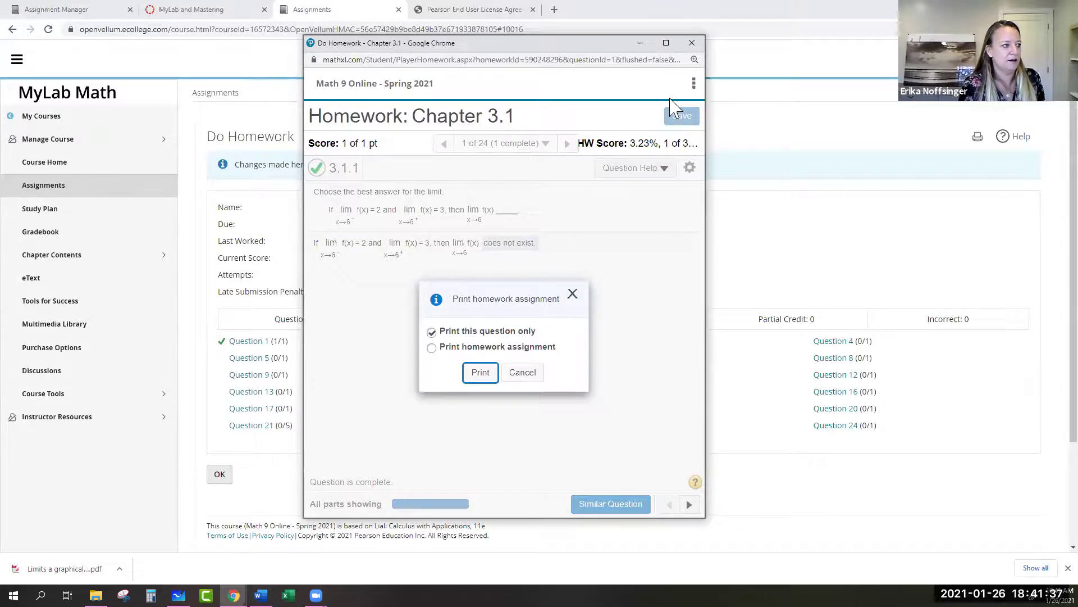
# Close the Chapter 3.1 homework window and confirm leaving the site.
pyautogui.click(695, 44)
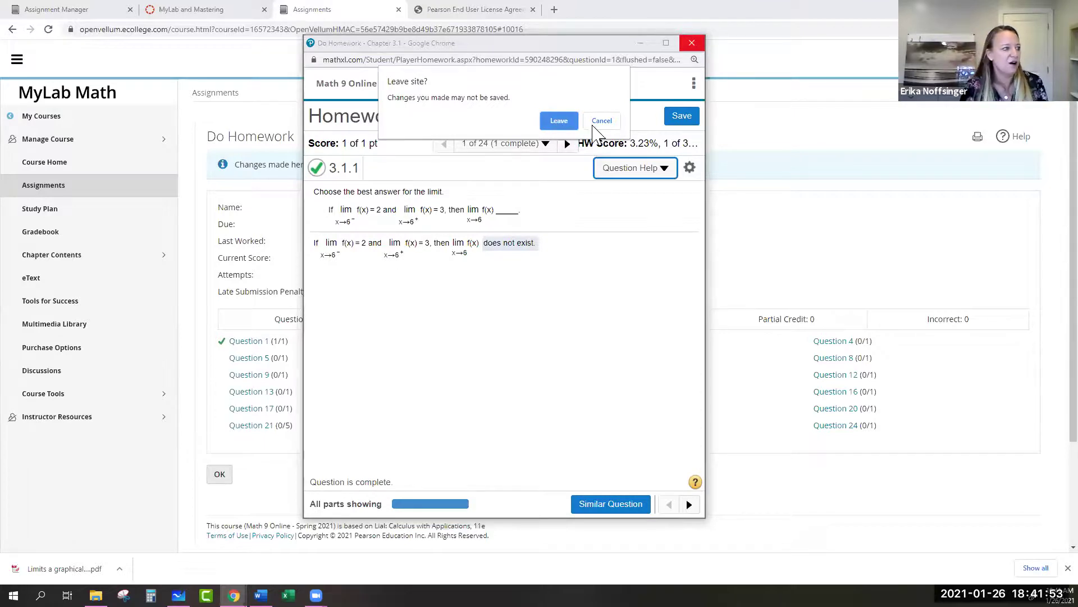
pyautogui.click(599, 122)
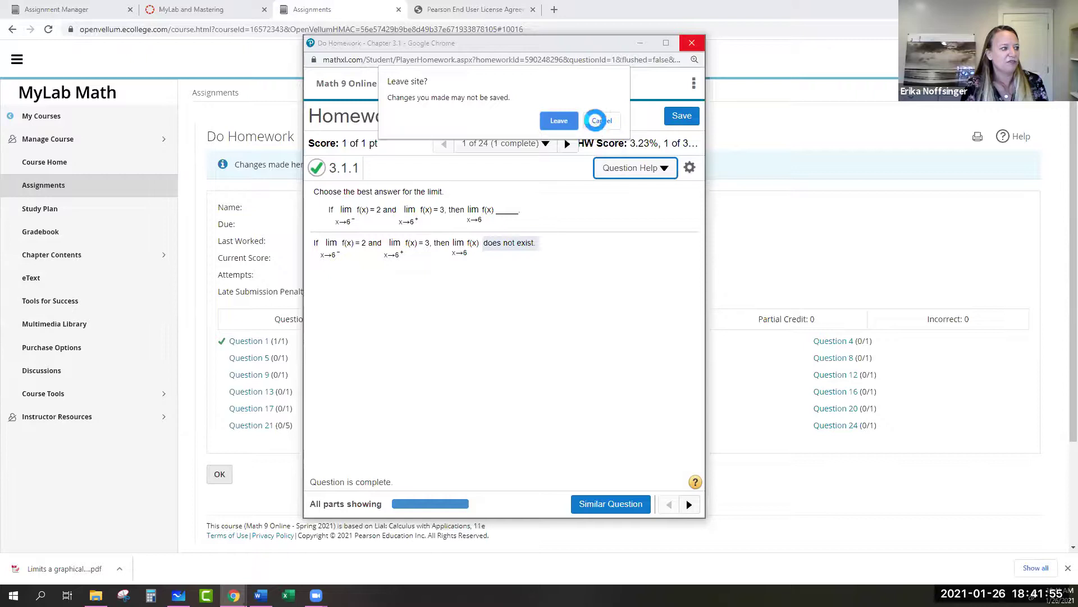
pyautogui.click(697, 44)
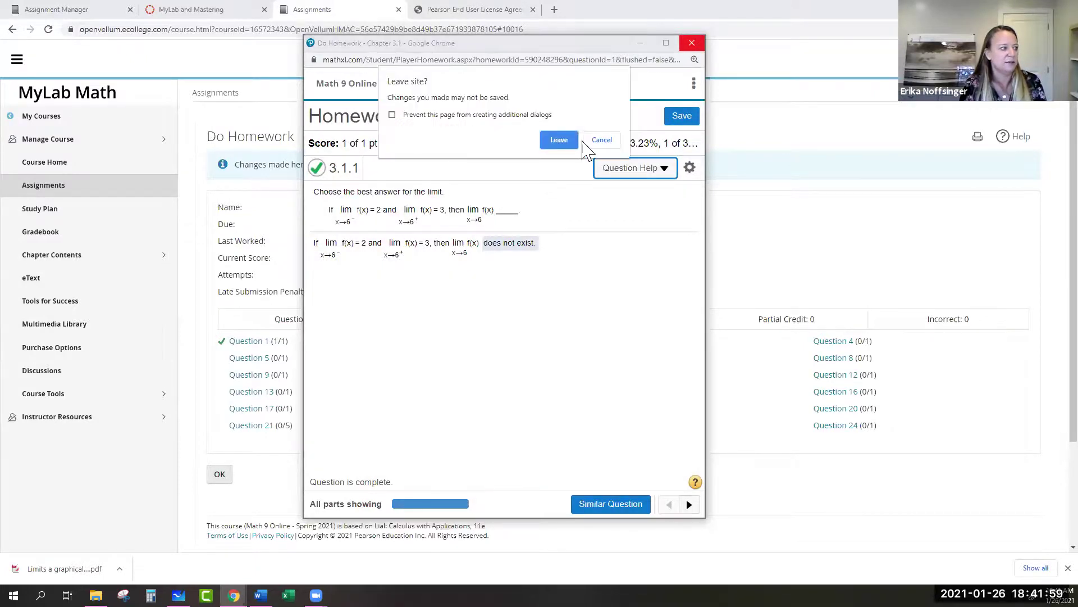
pyautogui.click(571, 141)
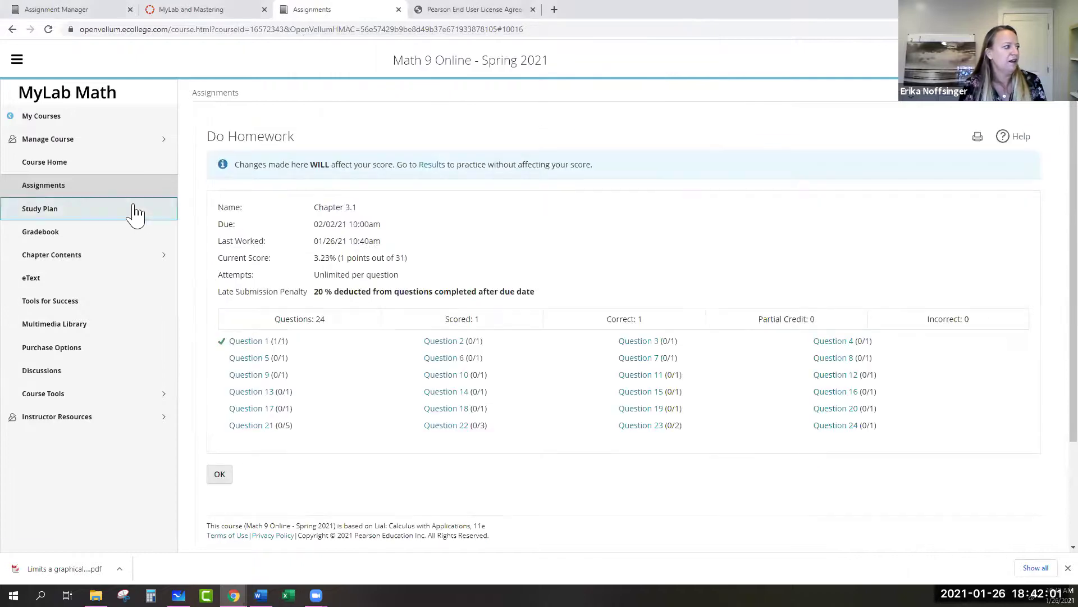
# Open the Multimedia Library and filter it to chapter 3. The Derivative, Section 3.1: Limits.
pyautogui.click(62, 329)
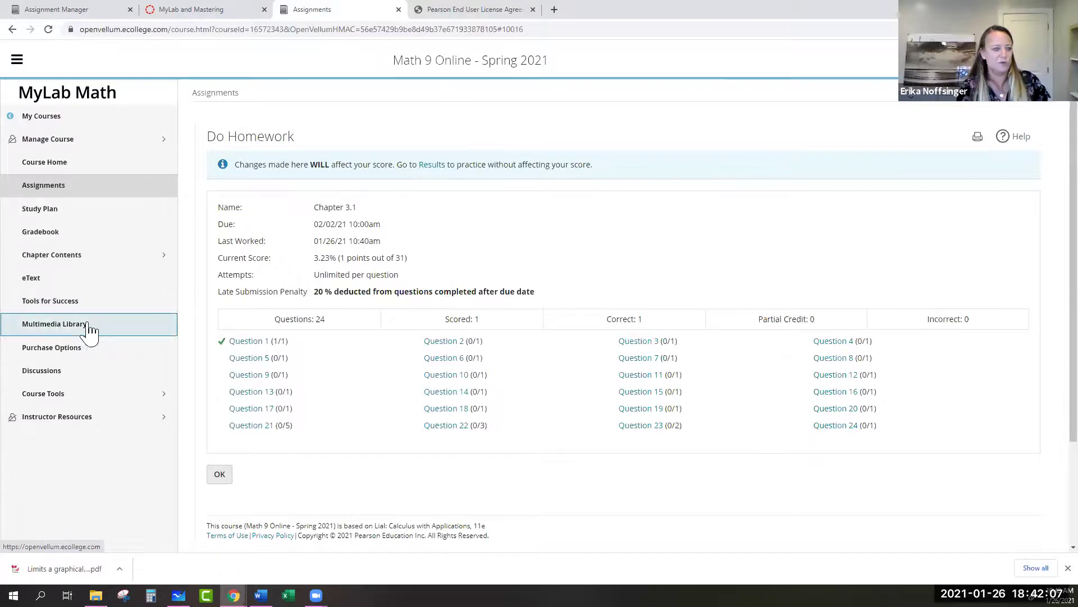
pyautogui.click(45, 331)
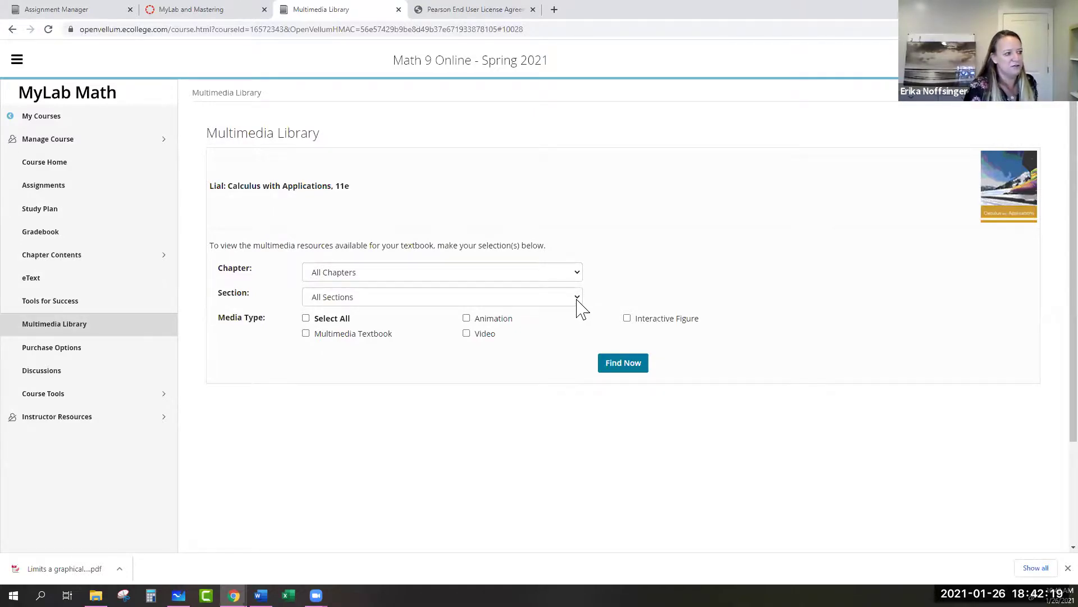
pyautogui.click(578, 274)
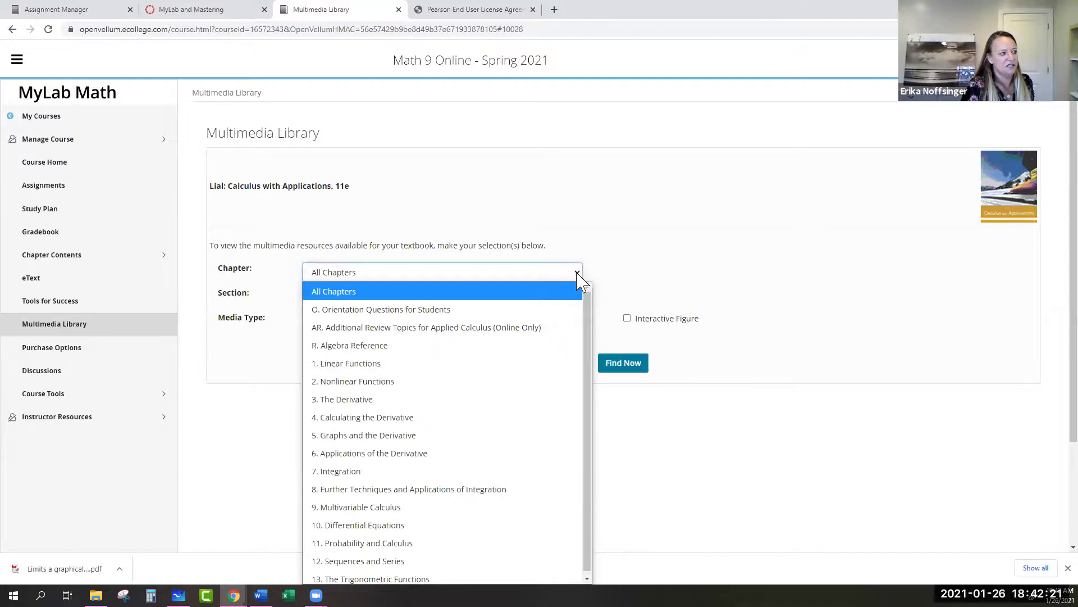
pyautogui.click(497, 396)
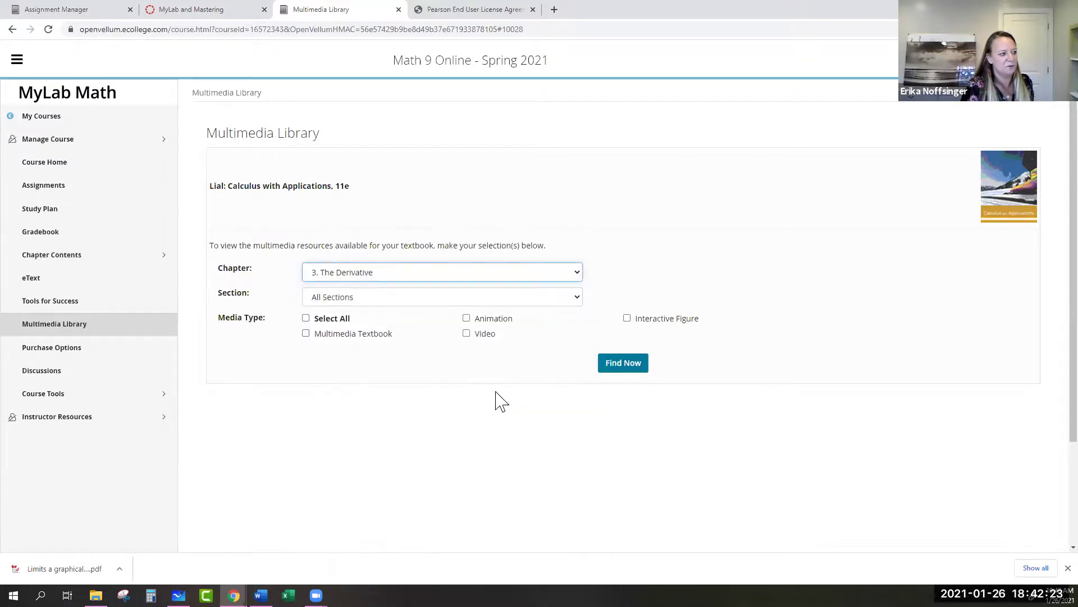
pyautogui.click(578, 298)
pyautogui.click(568, 333)
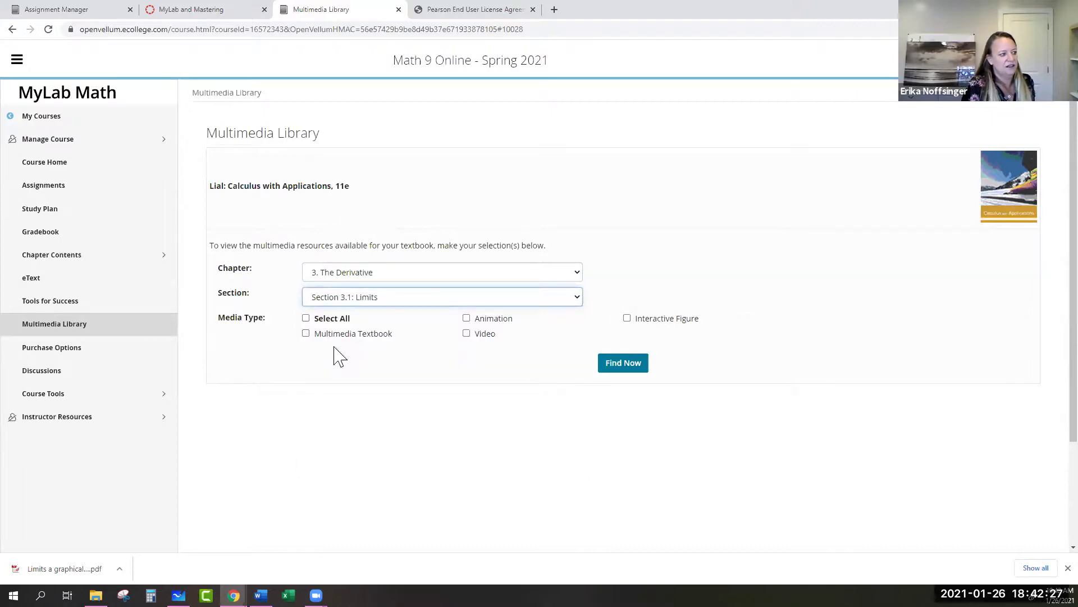
# Include all media types and find the multimedia resources for the chosen section.
pyautogui.click(307, 336)
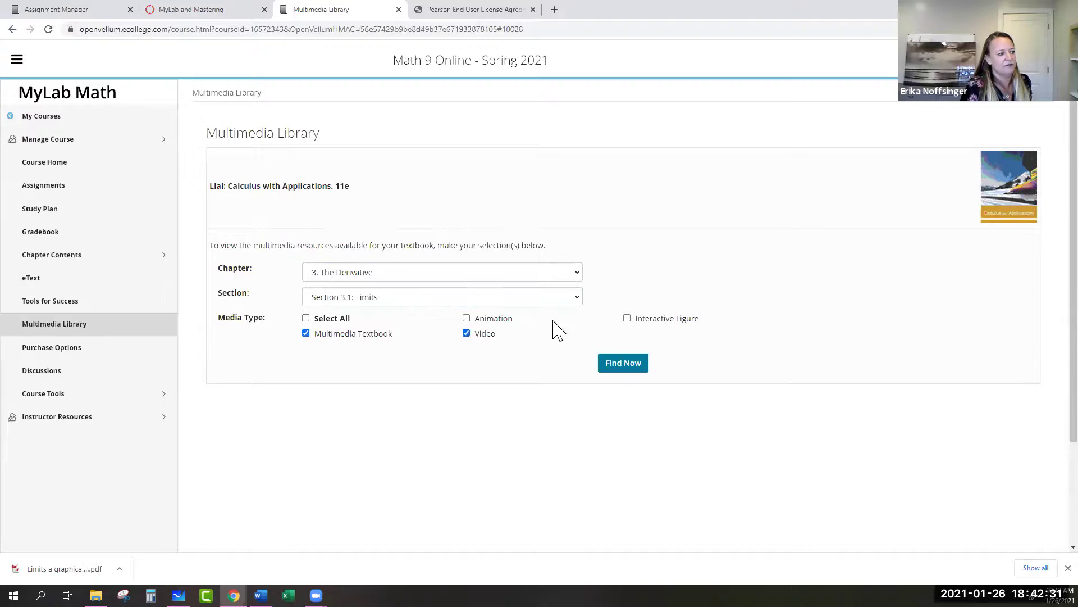
pyautogui.click(627, 319)
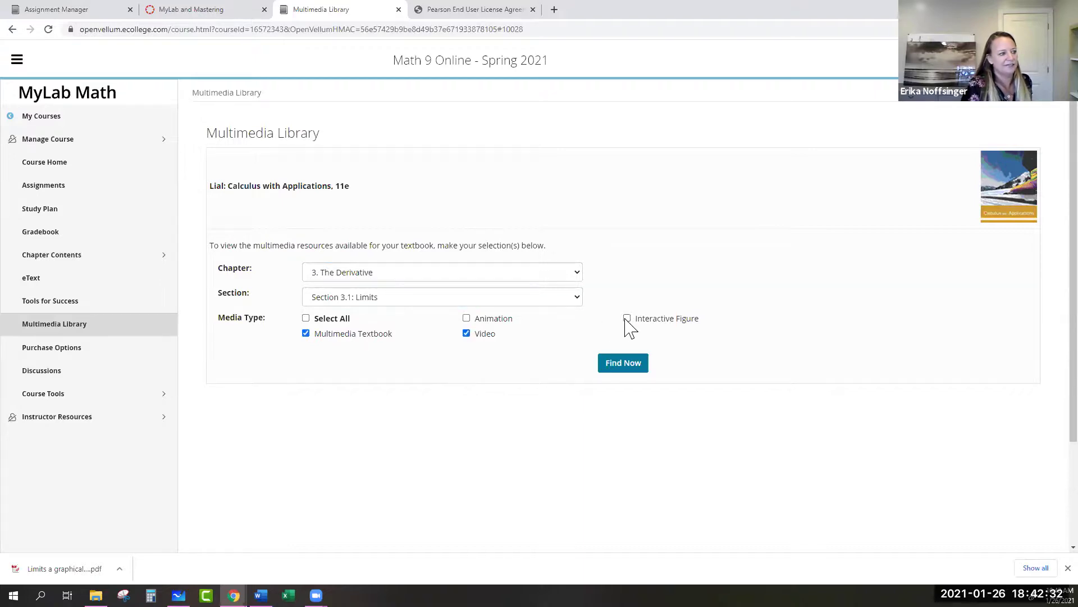
pyautogui.click(306, 319)
pyautogui.click(624, 371)
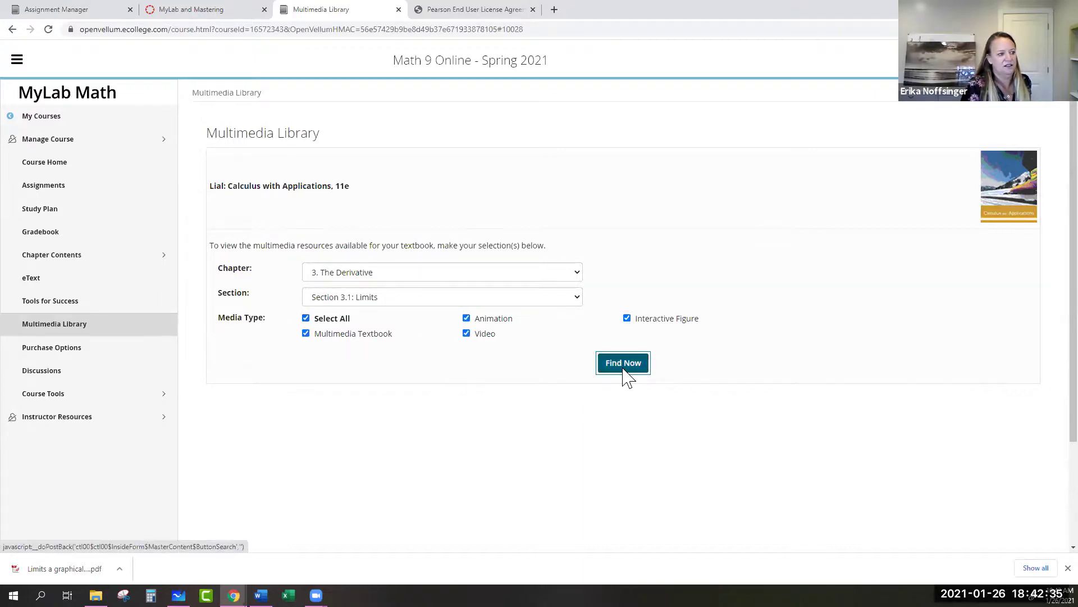
pyautogui.scroll(-2, 646, 354)
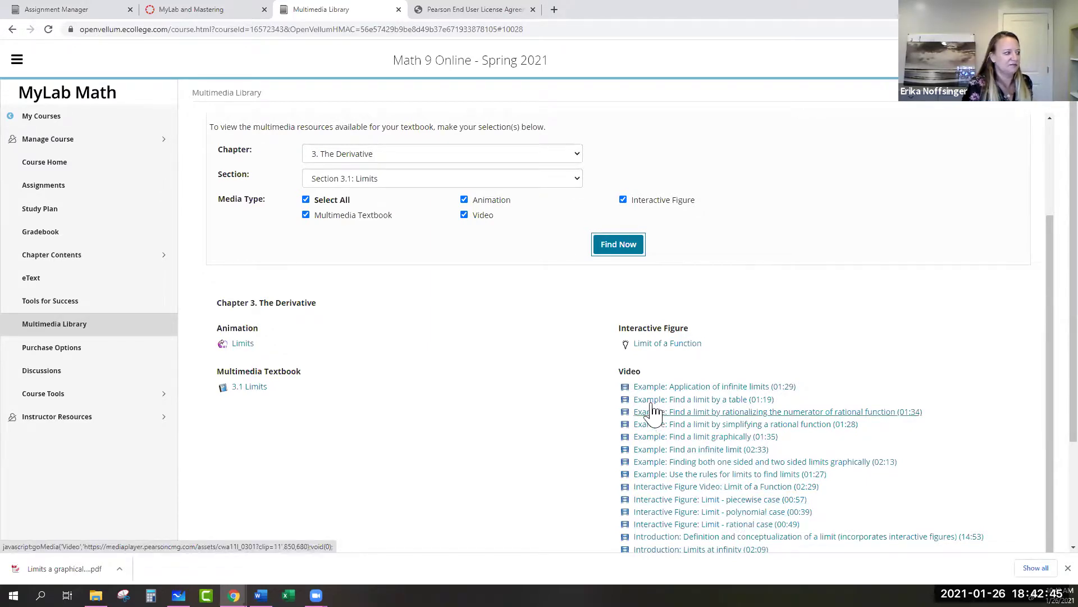
# Open the Study Plan and look over the recommended and recently mastered objectives.
pyautogui.click(50, 211)
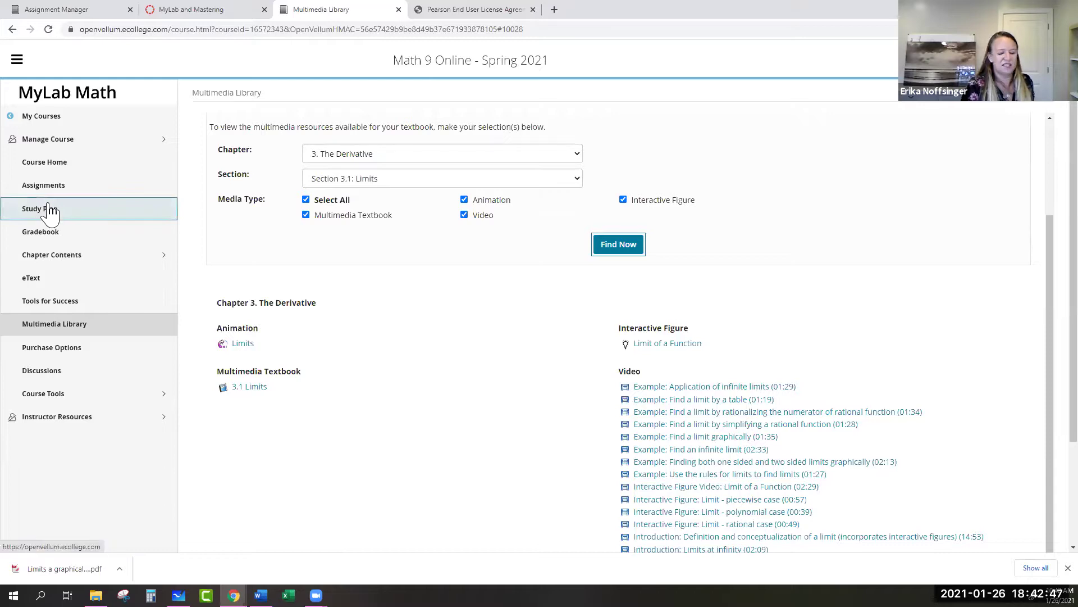
pyautogui.click(51, 211)
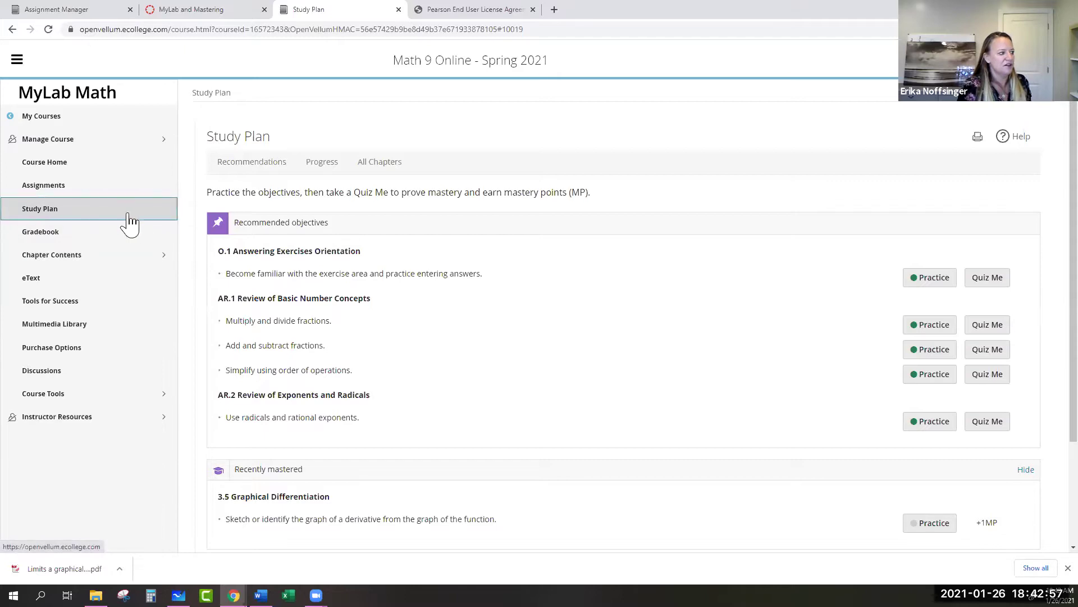
pyautogui.scroll(-2, 443, 176)
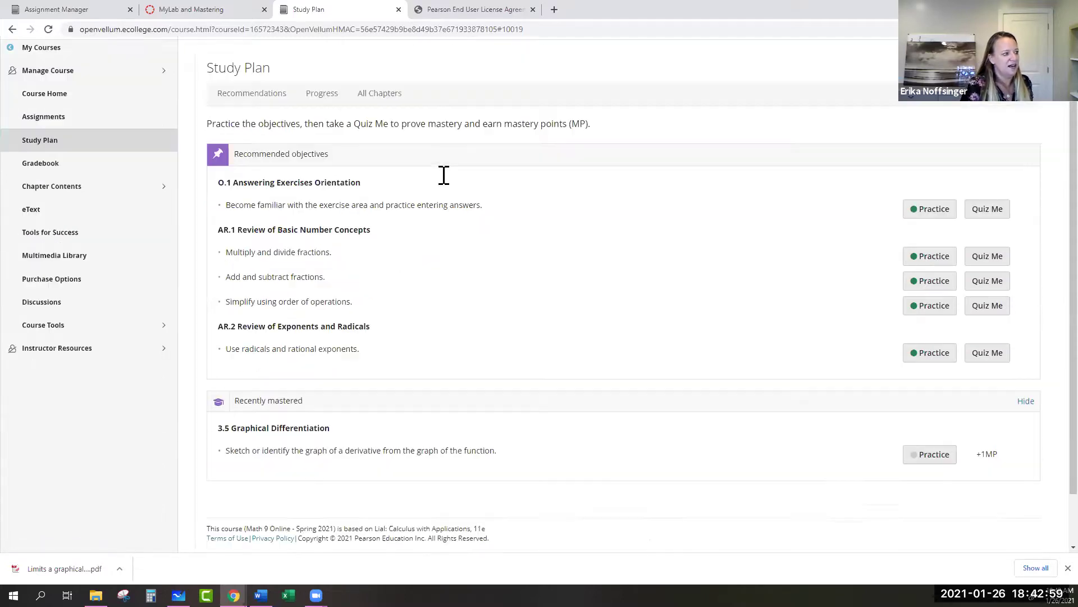
pyautogui.scroll(1, 444, 175)
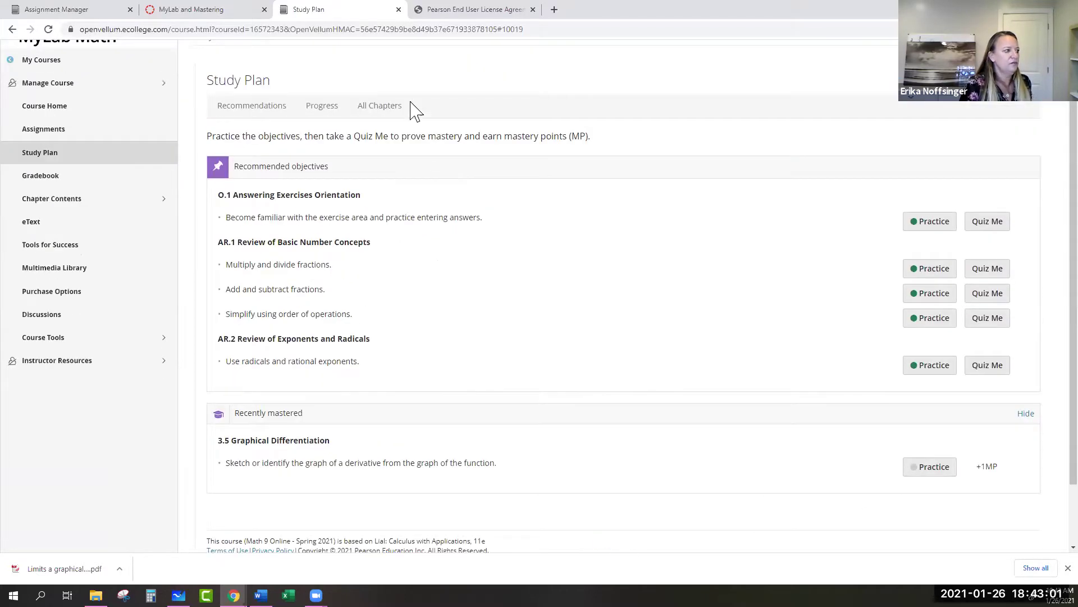
# Show all study plan chapters, open section 3.1 Limits under Ch. 3: The Derivative, and look through its practice exercises.
pyautogui.click(376, 108)
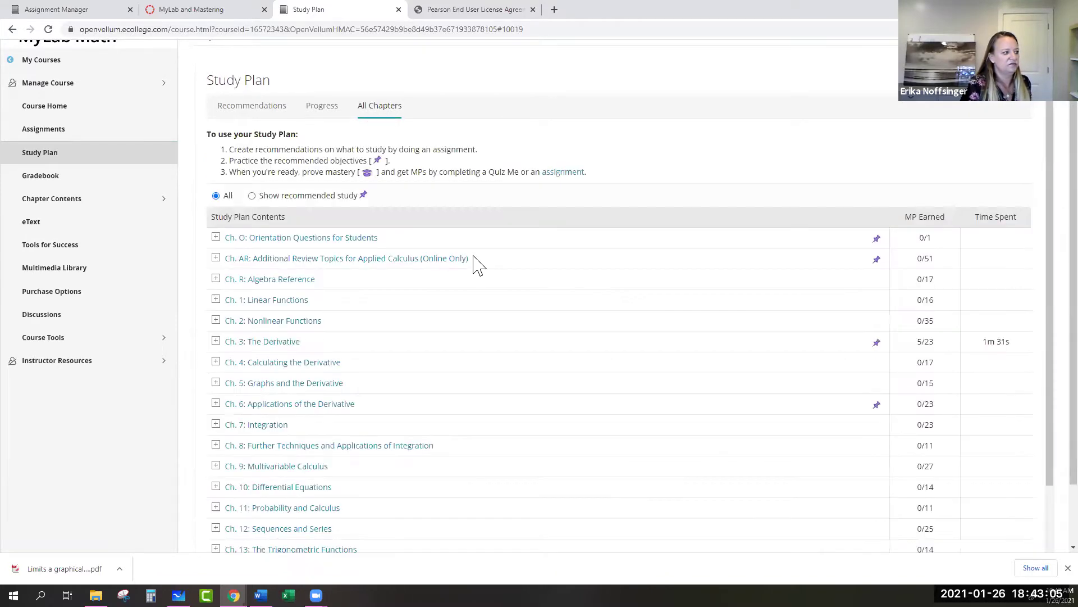
pyautogui.scroll(-2, 393, 264)
pyautogui.click(216, 251)
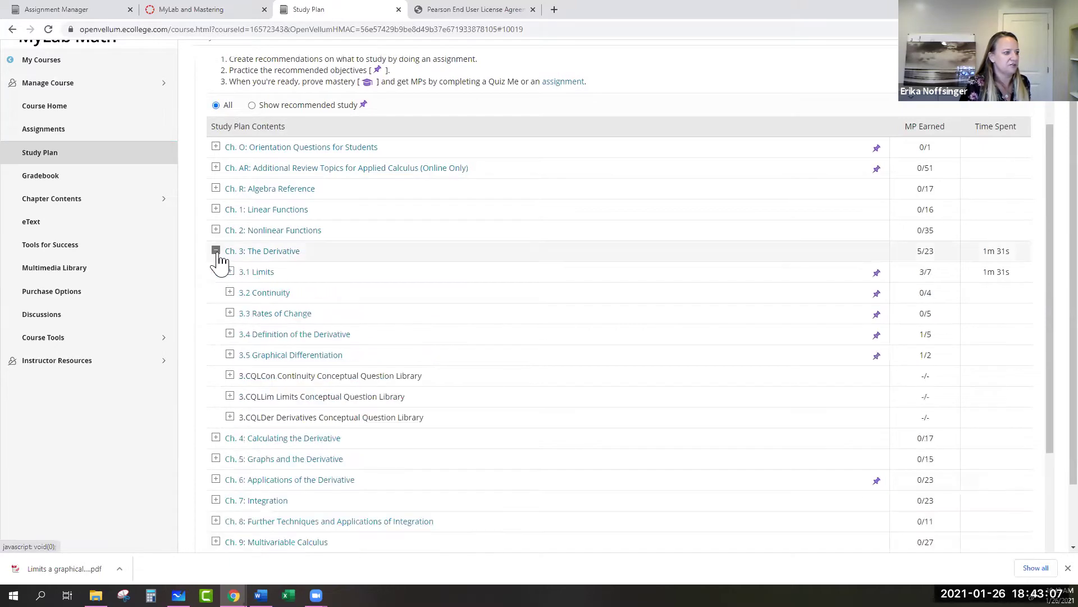
pyautogui.click(257, 272)
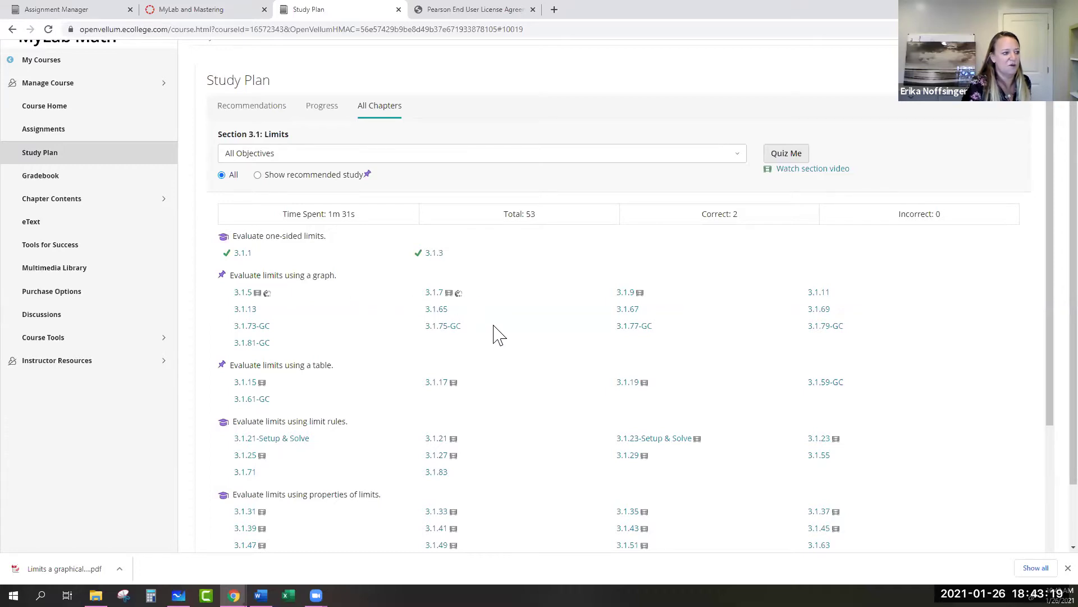
pyautogui.scroll(-3, 494, 329)
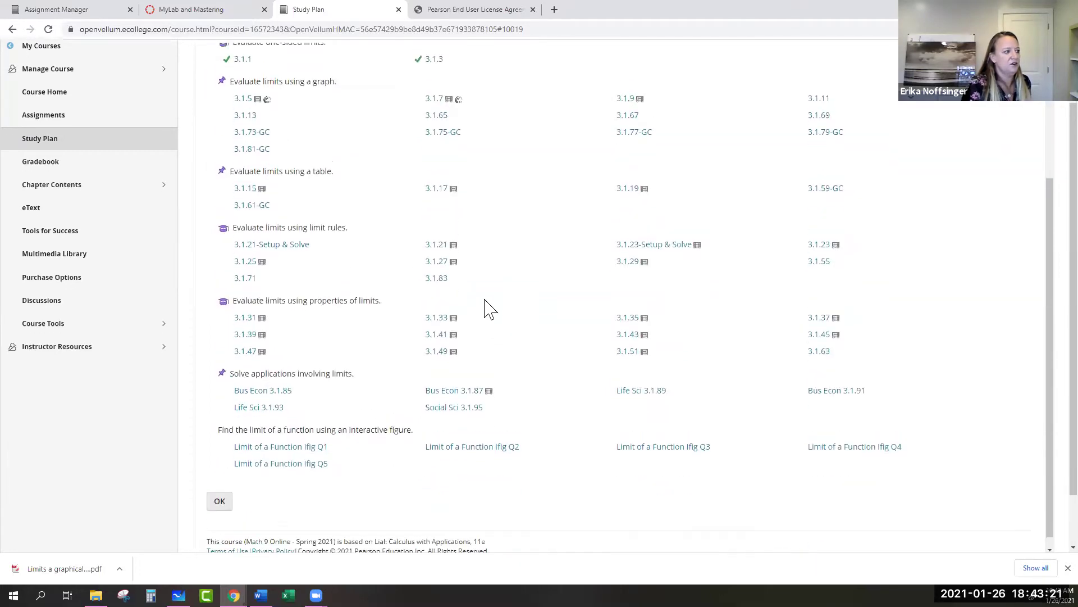
pyautogui.scroll(3, 484, 309)
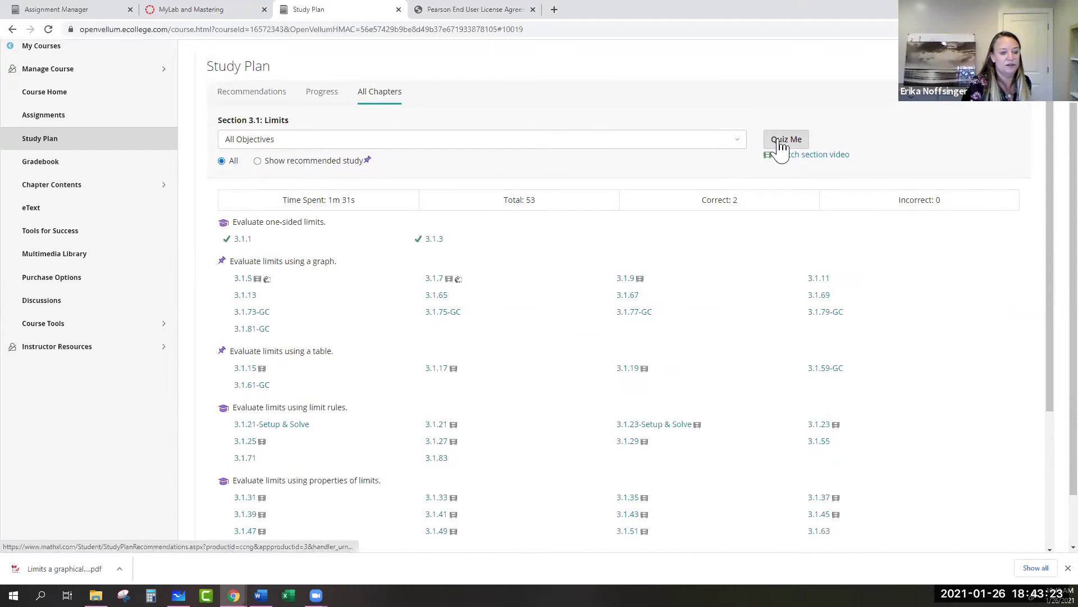